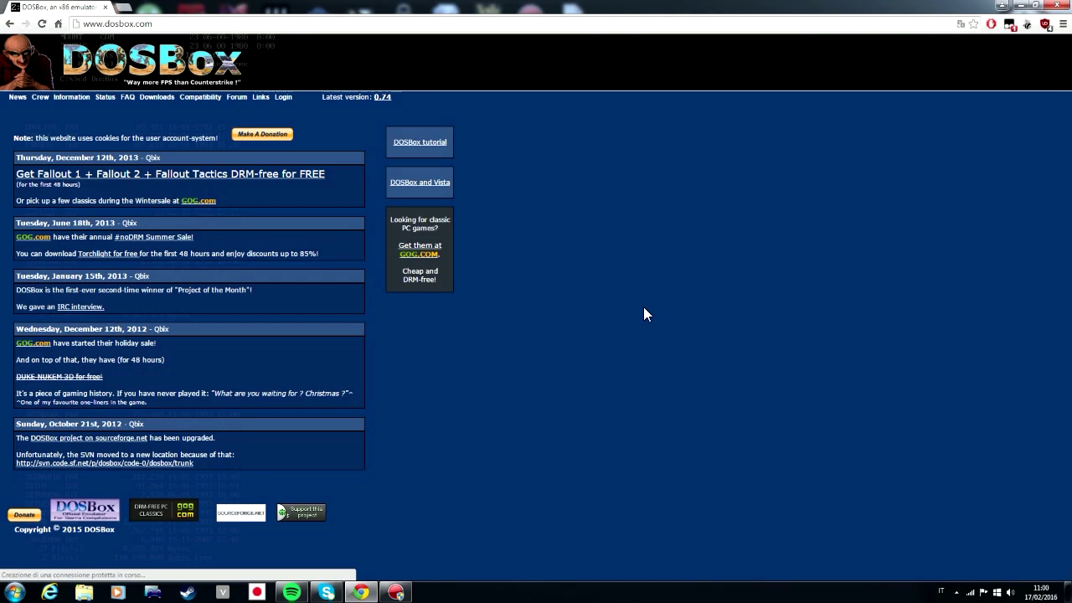
Step: Minimize the browser and rename the WOLF3D folder on the desktop as Wolfenstein
click(1020, 5)
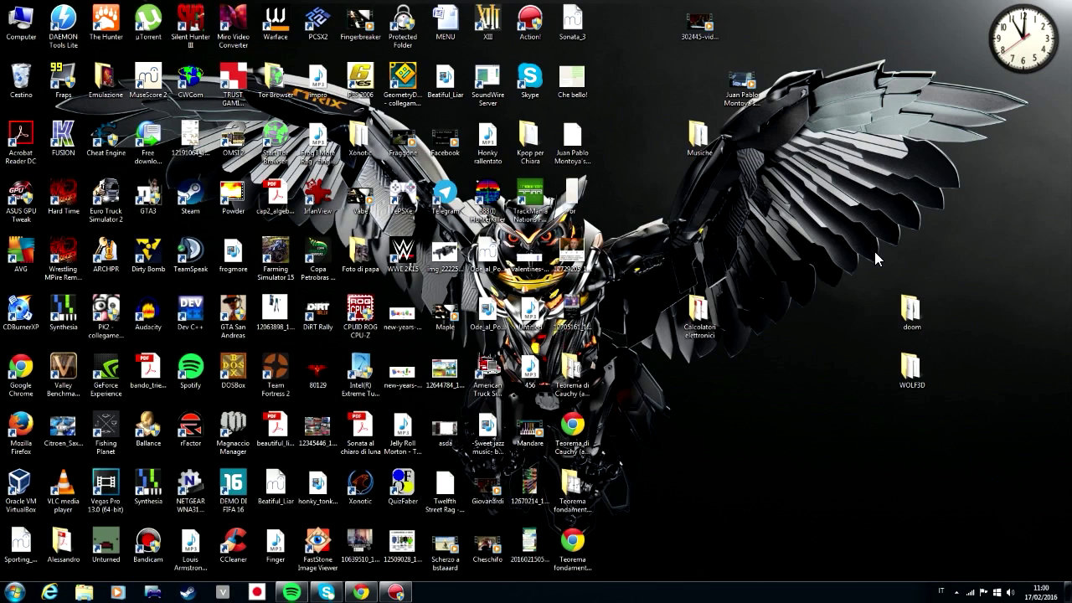
click(924, 387)
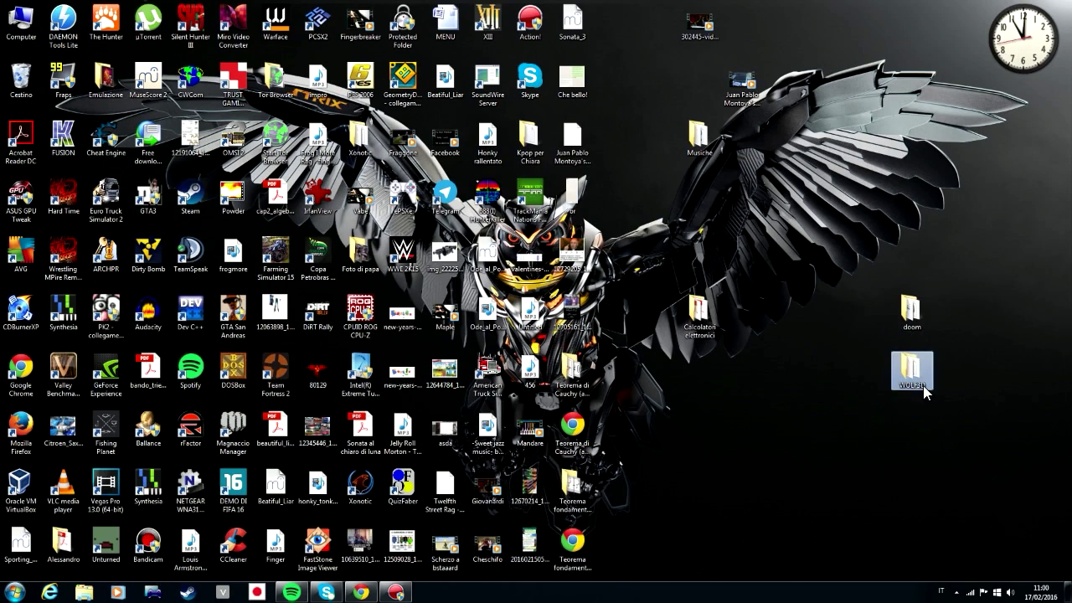
click(921, 387)
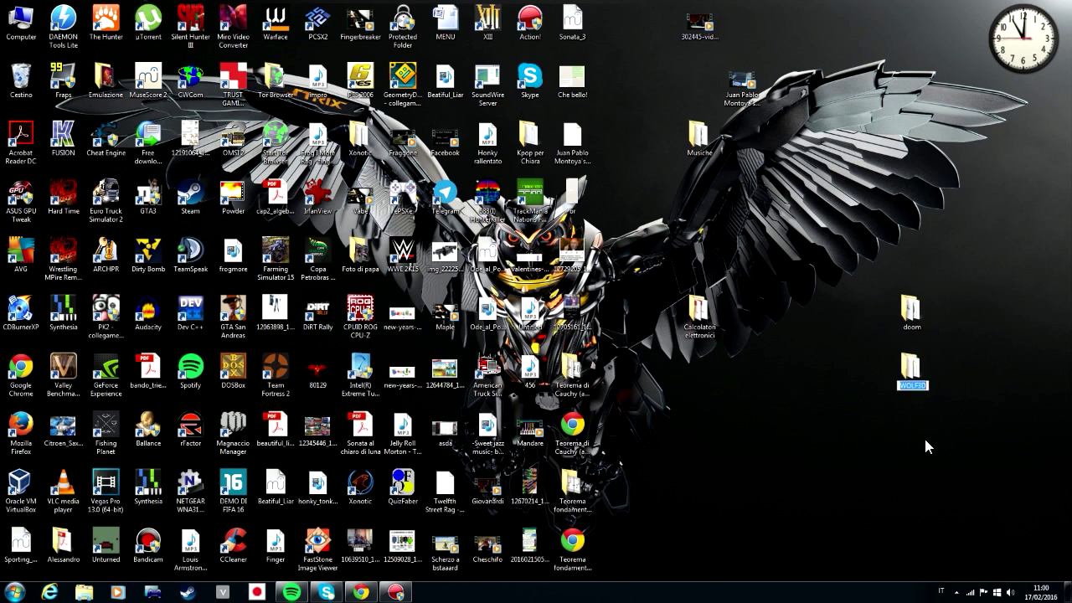
text(Wolfenstein)
key(Return)
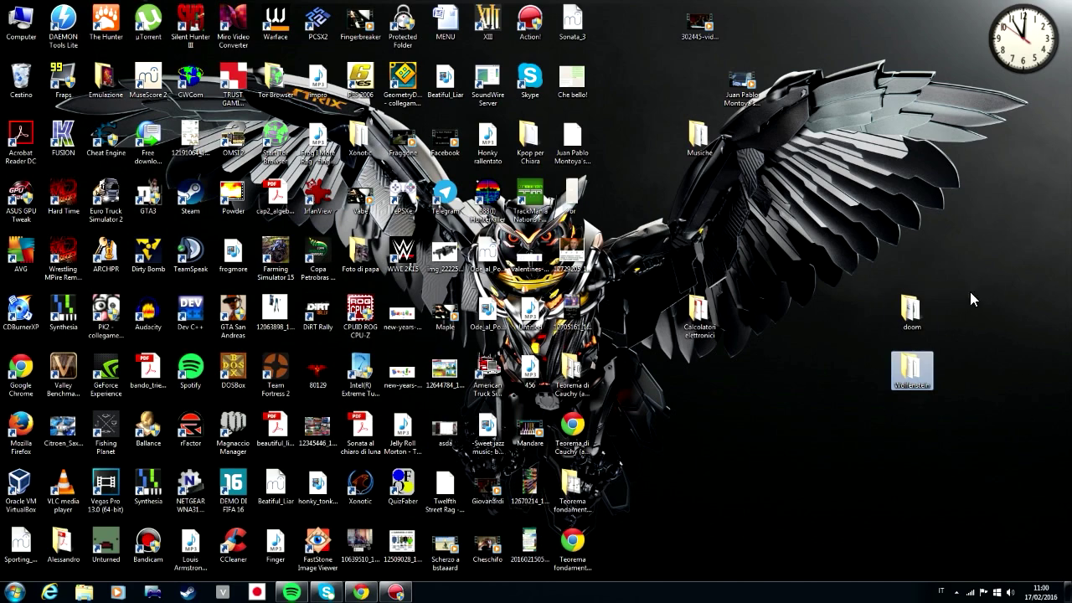
Step: Examine the files in the Wolfenstein and doom folders on the desktop, then close both folder windows
double_click(913, 368)
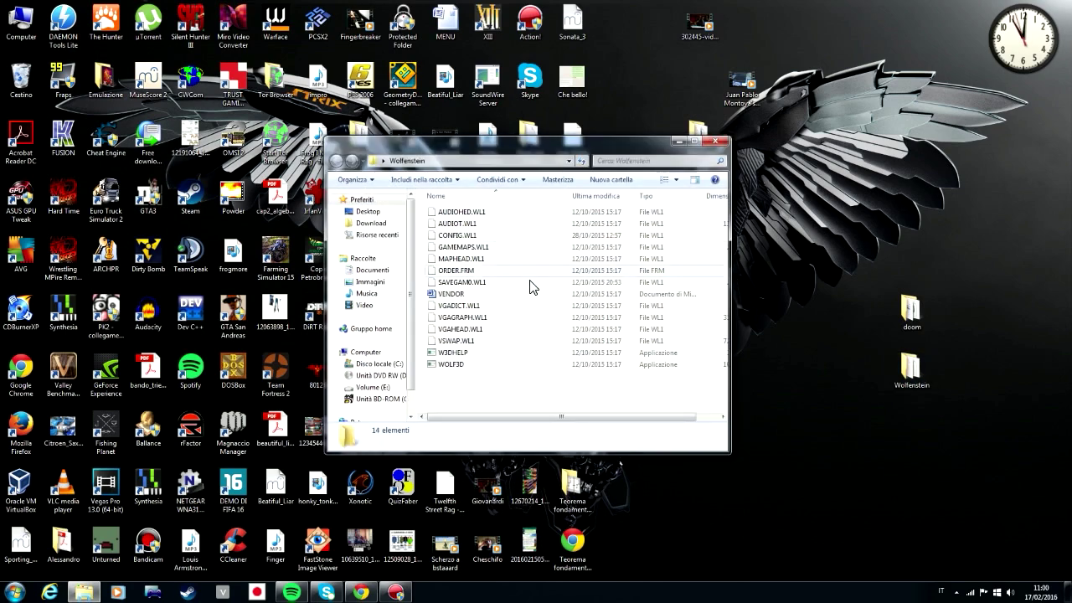
double_click(911, 311)
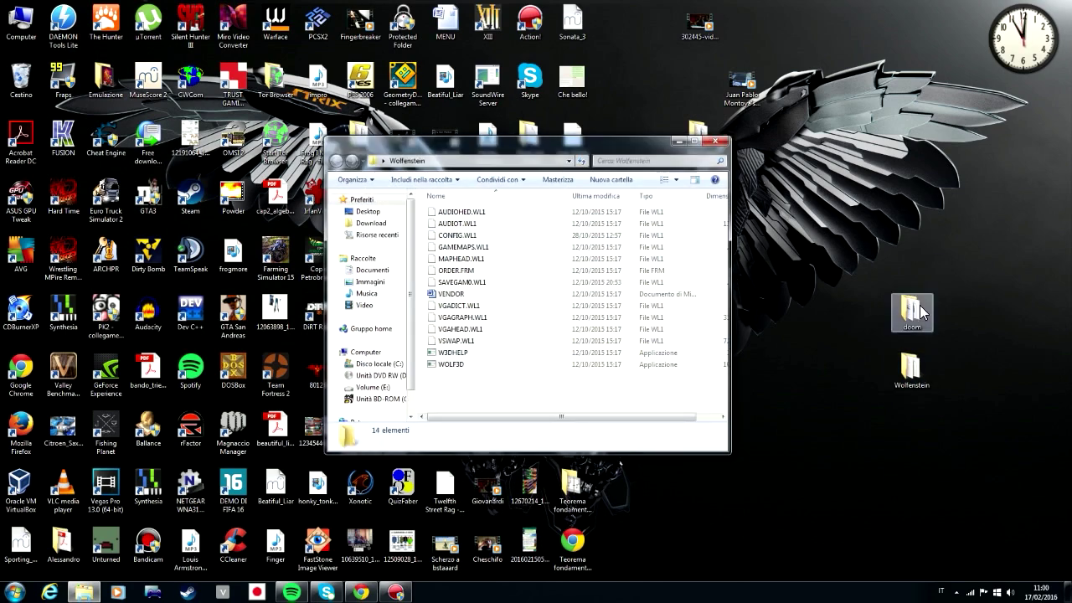
scroll(659, 297, down, 2)
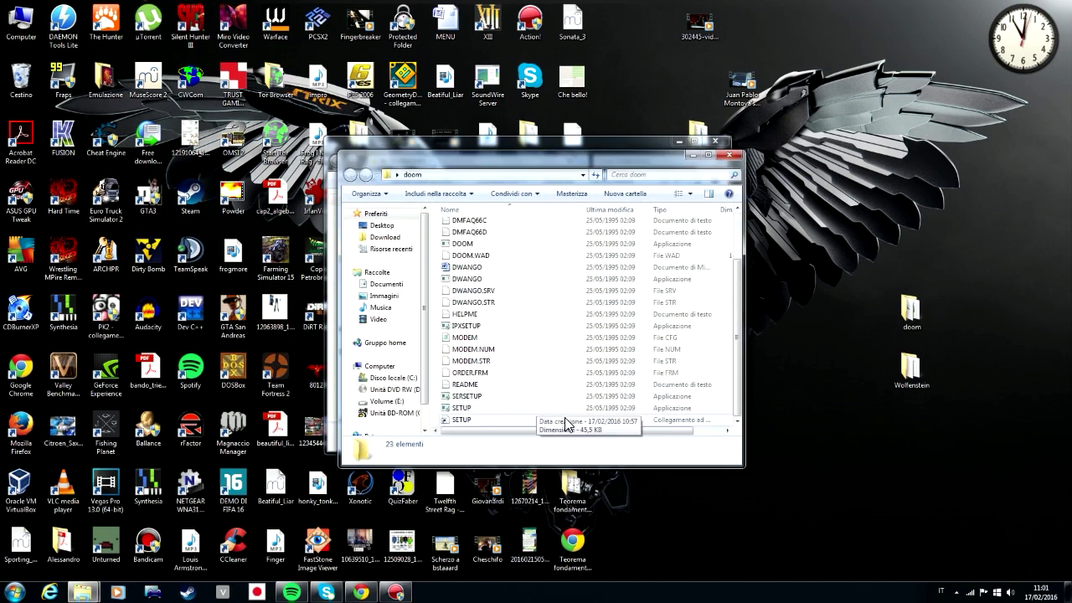
scroll(653, 385, up, 2)
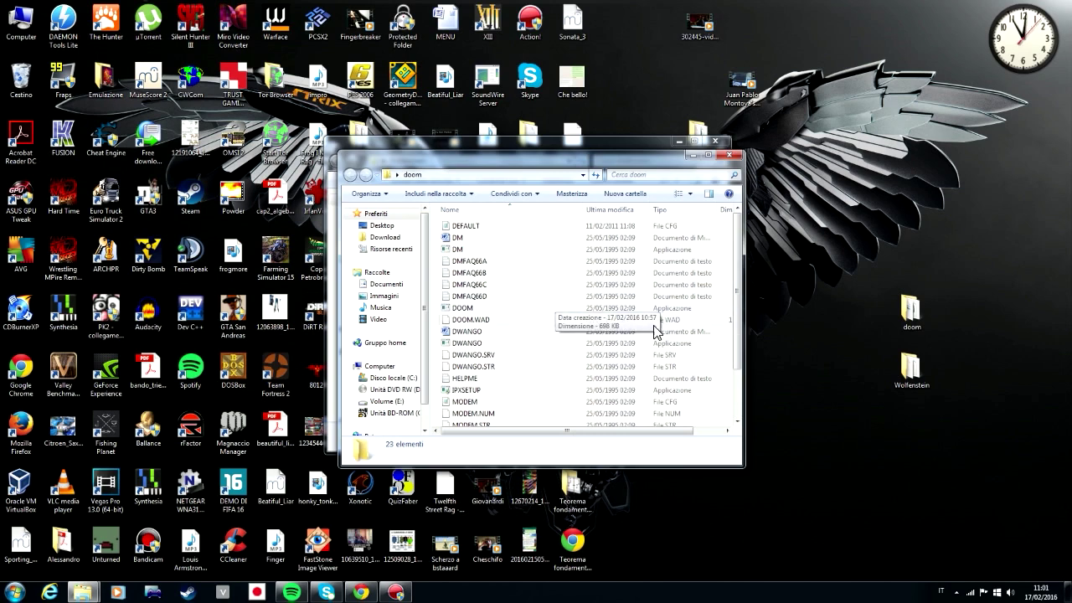
scroll(561, 335, down, 2)
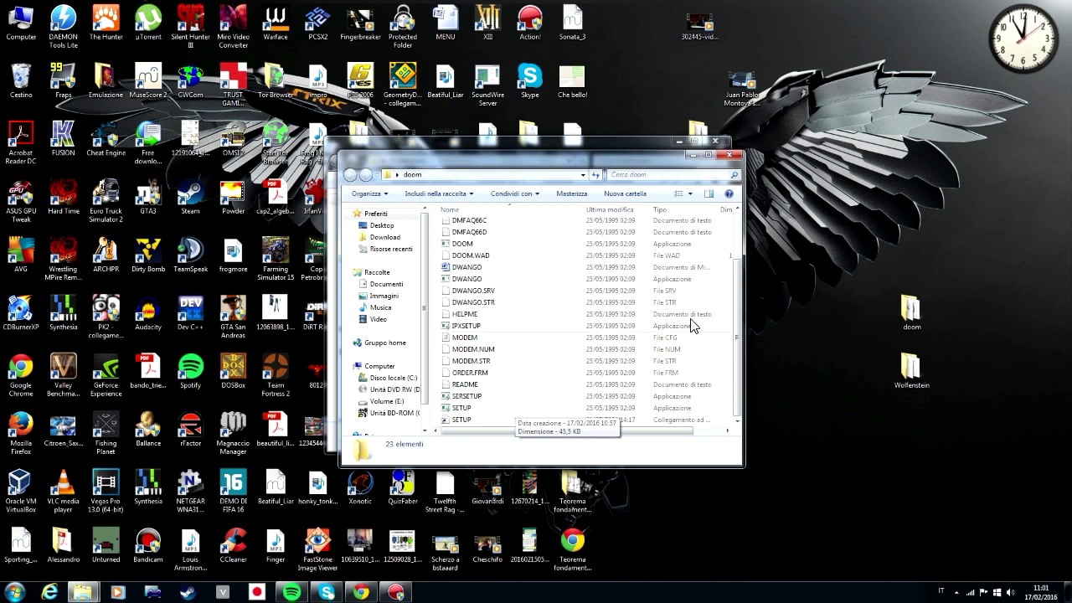
click(722, 159)
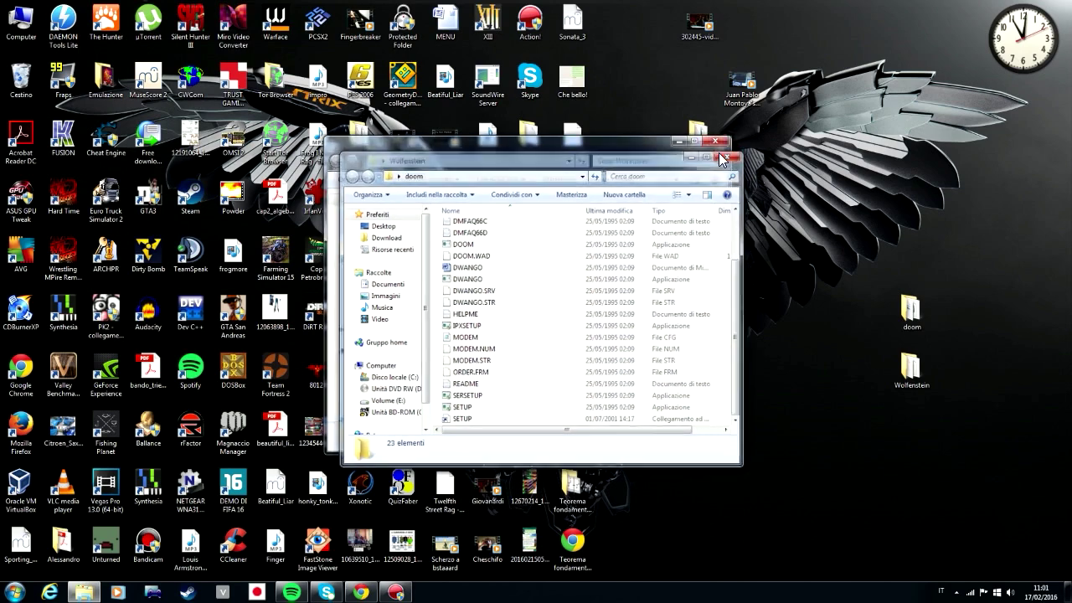
click(716, 141)
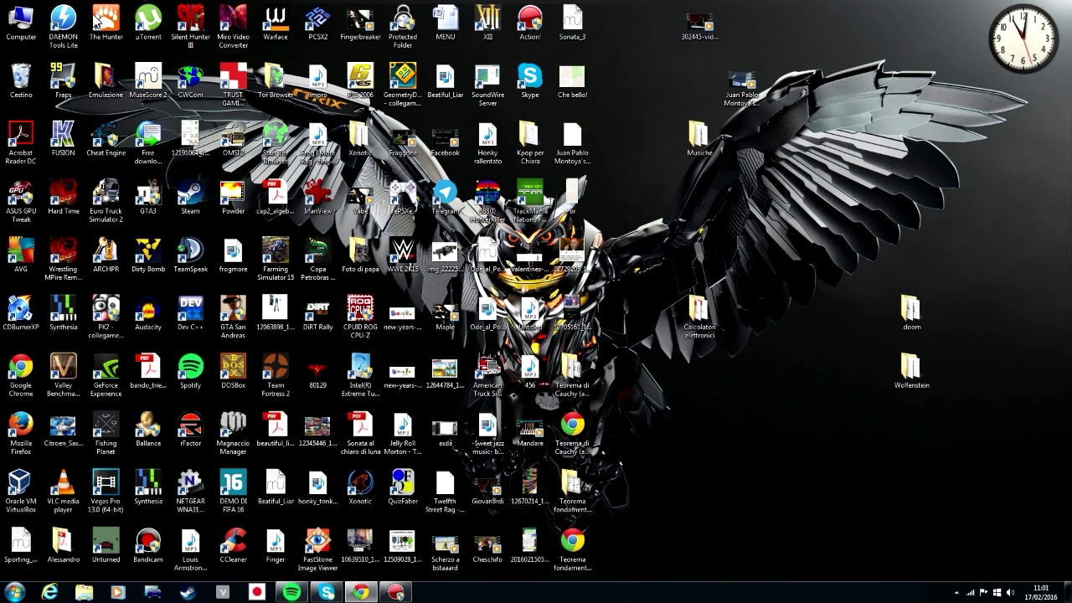
Step: Create a desktop folder named OLDGAMES and move the doom and Wolfenstein folders into it
right_click(785, 432)
mouse_move(842, 387)
click(746, 390)
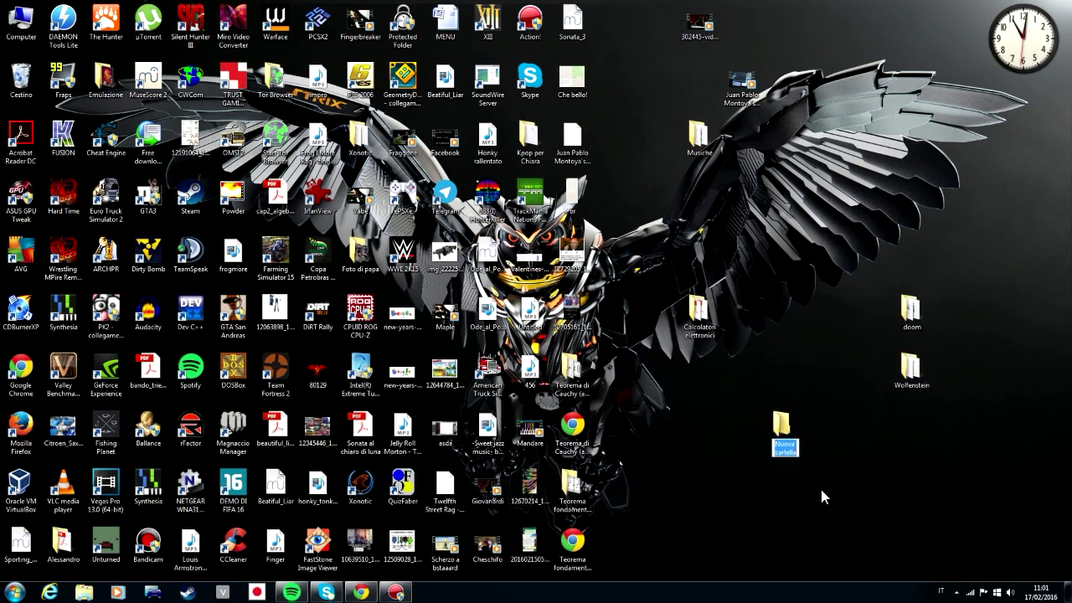
text(OL)
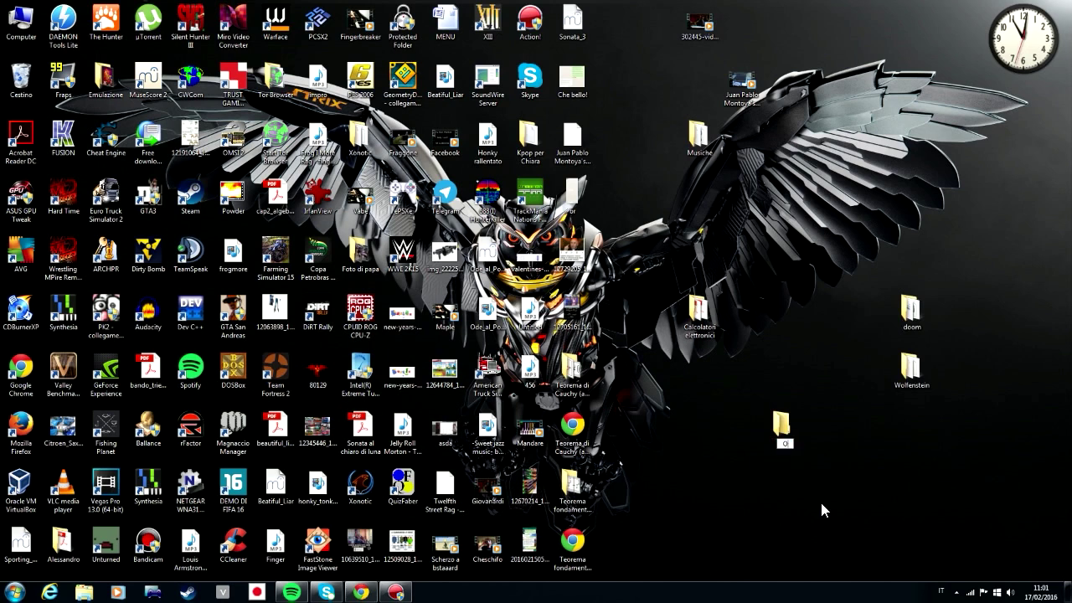
text(DGAMES)
key(Return)
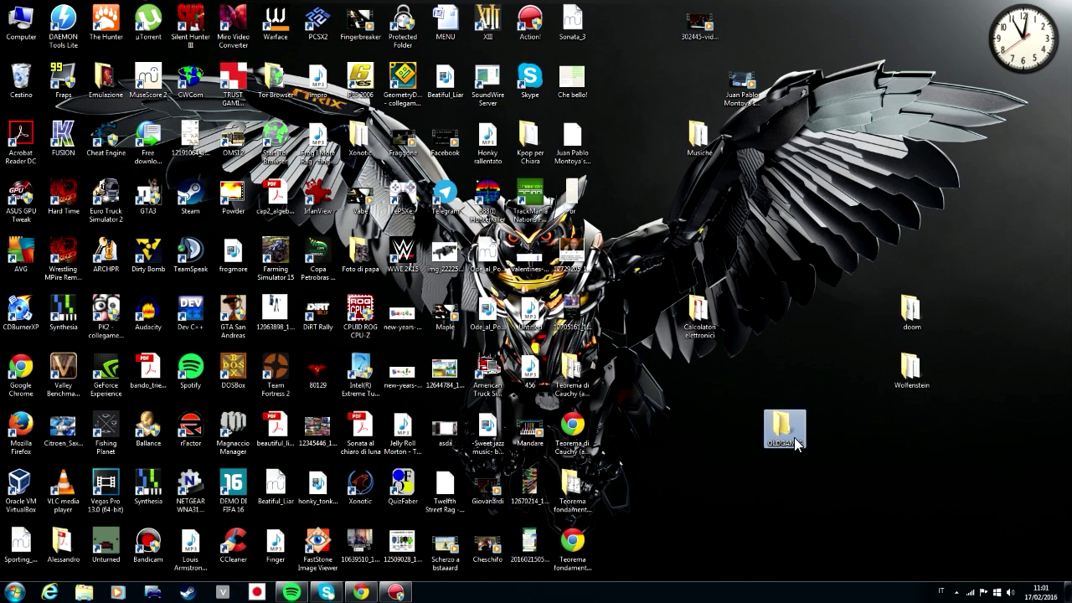
drag(916, 434, 878, 272)
drag(911, 368, 785, 428)
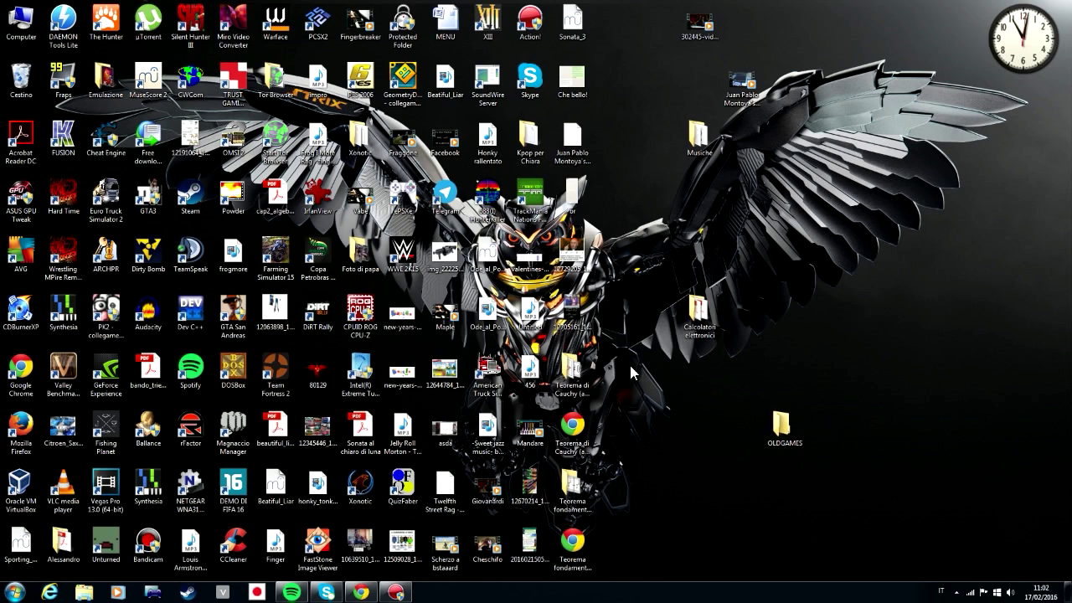
Step: Move the OLDGAMES folder from the desktop into the root of drive C: and reload the drive's listing
double_click(17, 18)
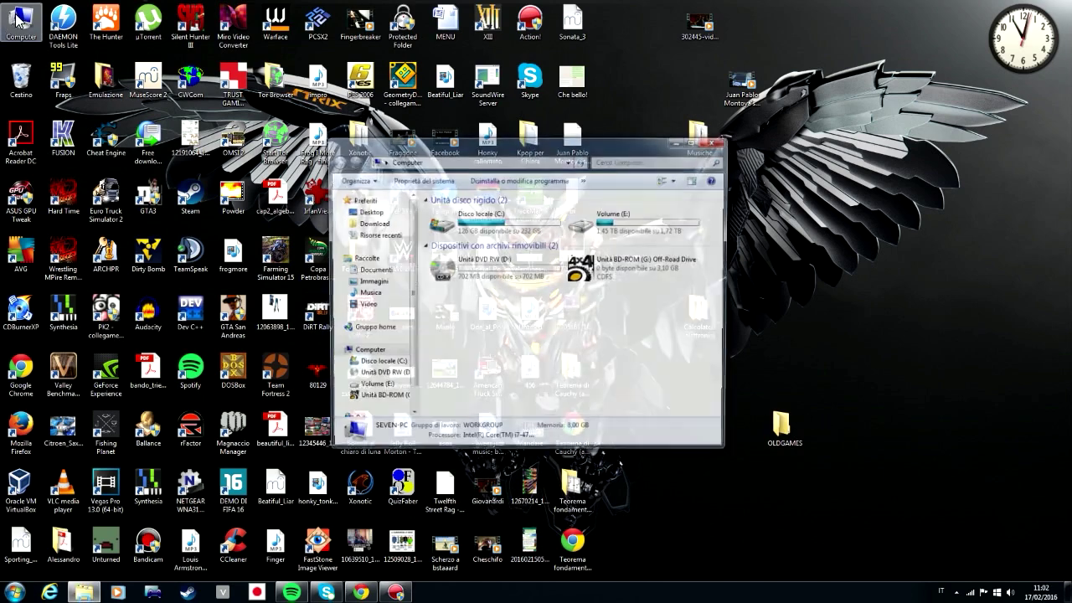
double_click(500, 222)
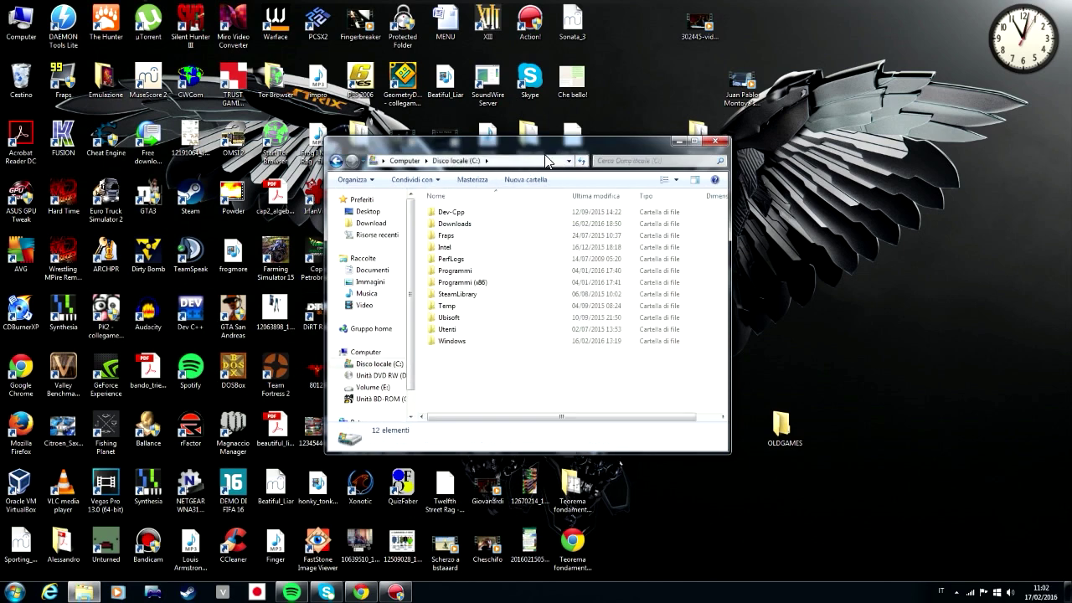
drag(556, 149, 561, 157)
drag(780, 426, 564, 412)
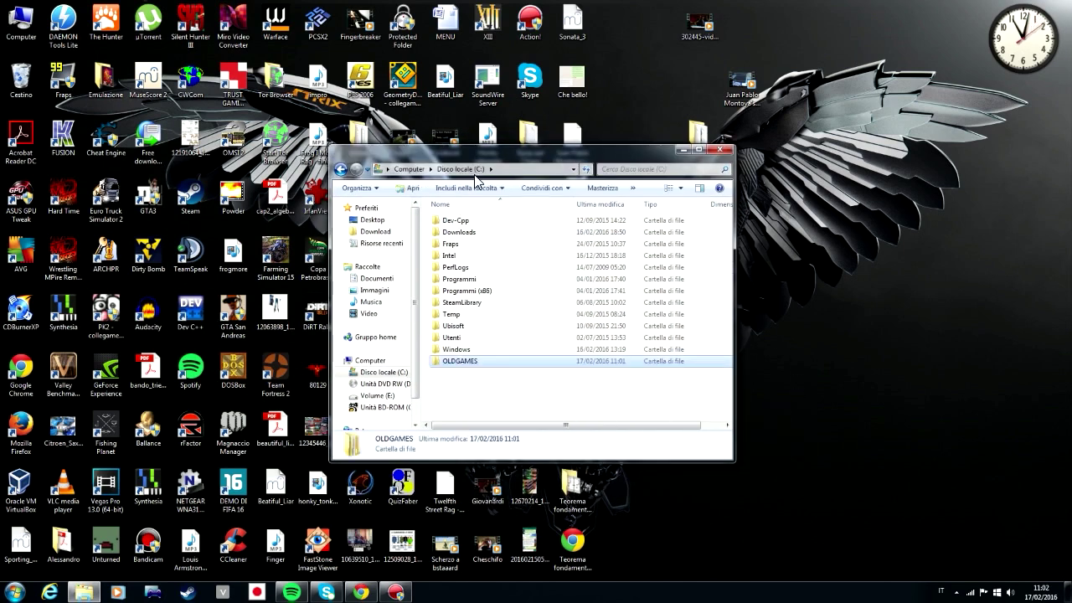
click(340, 170)
click(355, 169)
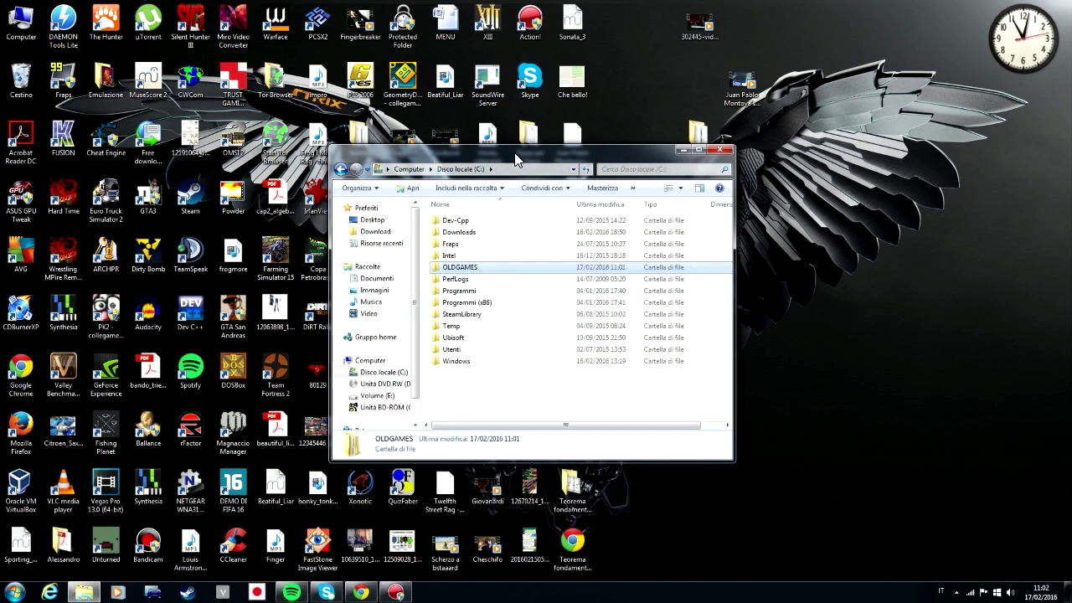
Step: View the general properties of the OLDGAMES folder on drive C: and close them again
drag(487, 155, 506, 127)
right_click(508, 238)
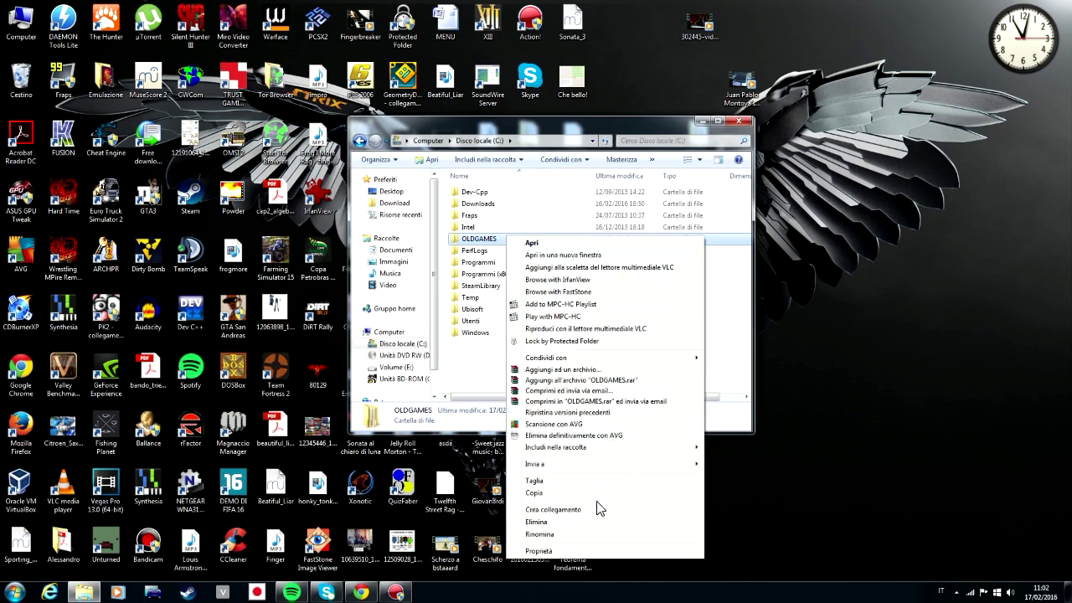
click(540, 551)
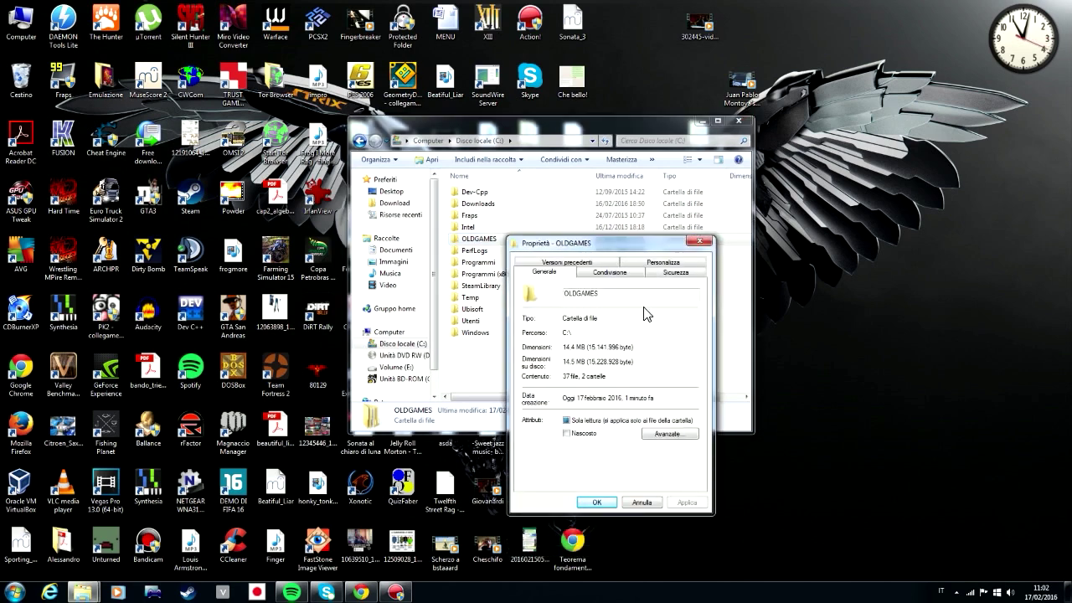
click(697, 243)
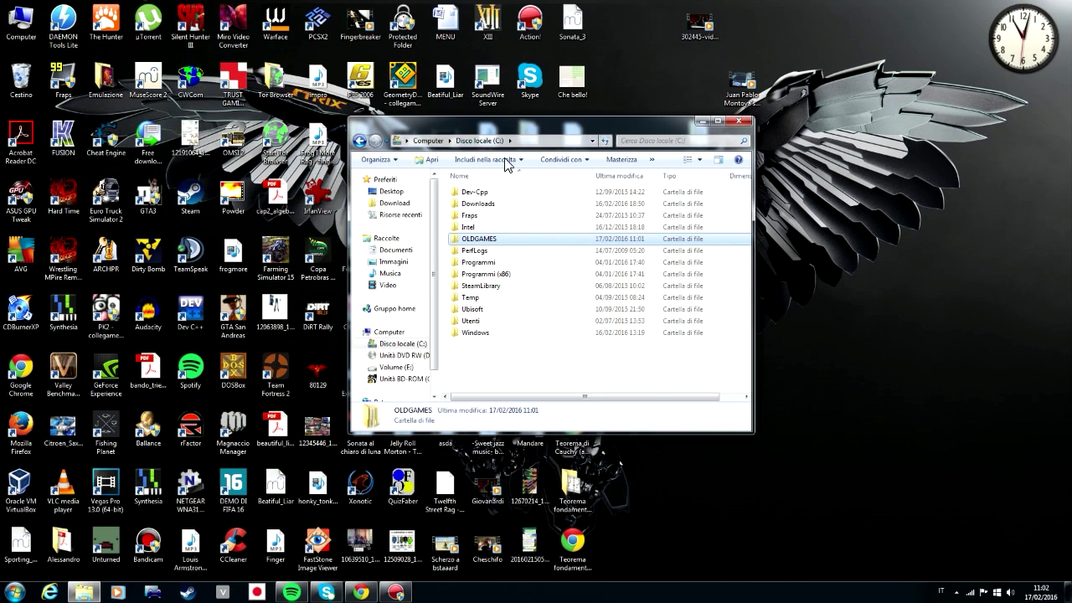
Step: Examine the files in the doom and Wolfenstein subfolders of OLDGAMES
double_click(503, 242)
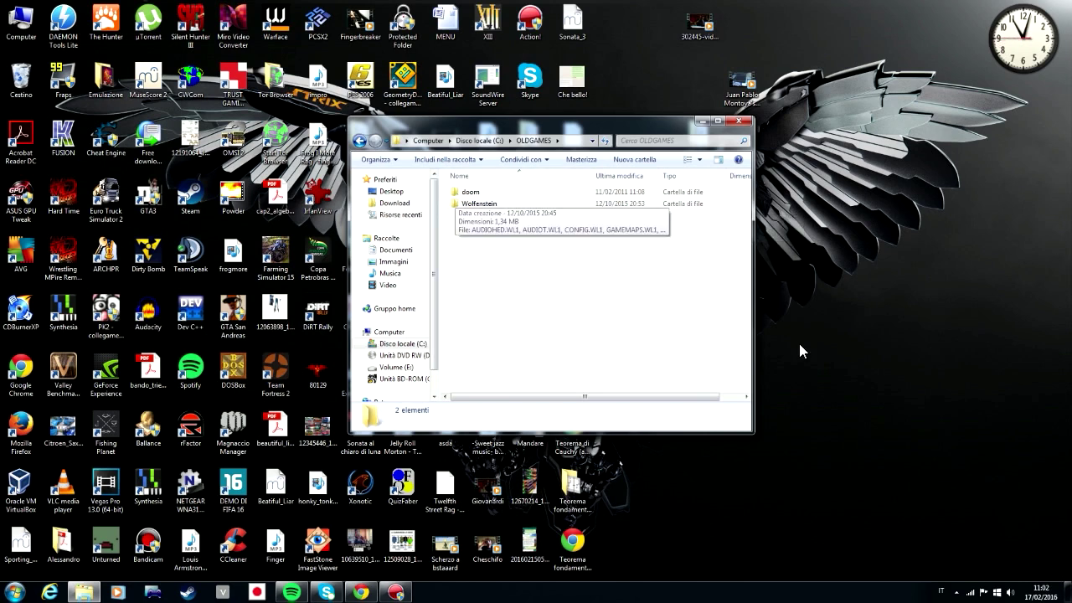
double_click(496, 193)
scroll(529, 330, down, 2)
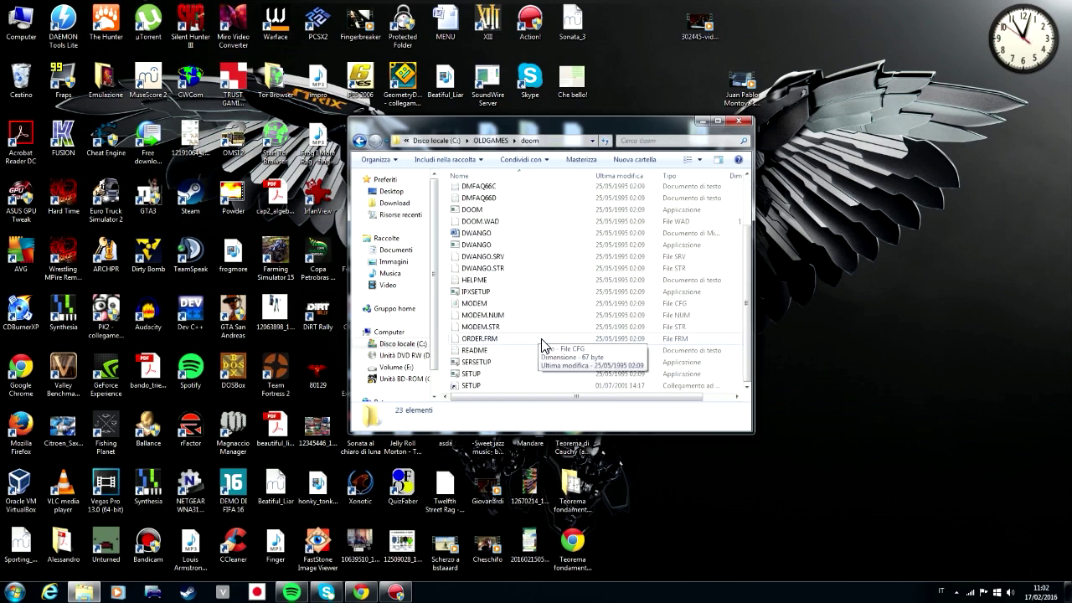
click(359, 141)
click(471, 209)
double_click(471, 208)
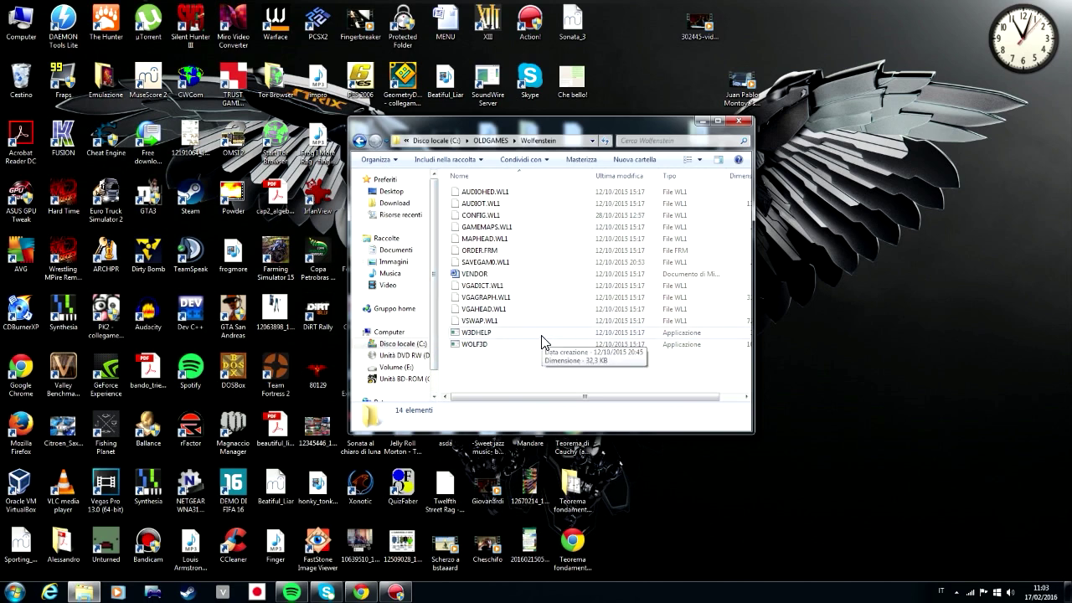
Step: Return to OLDGAMES and rename the Wolfenstein subfolder as WOLF3D
click(359, 140)
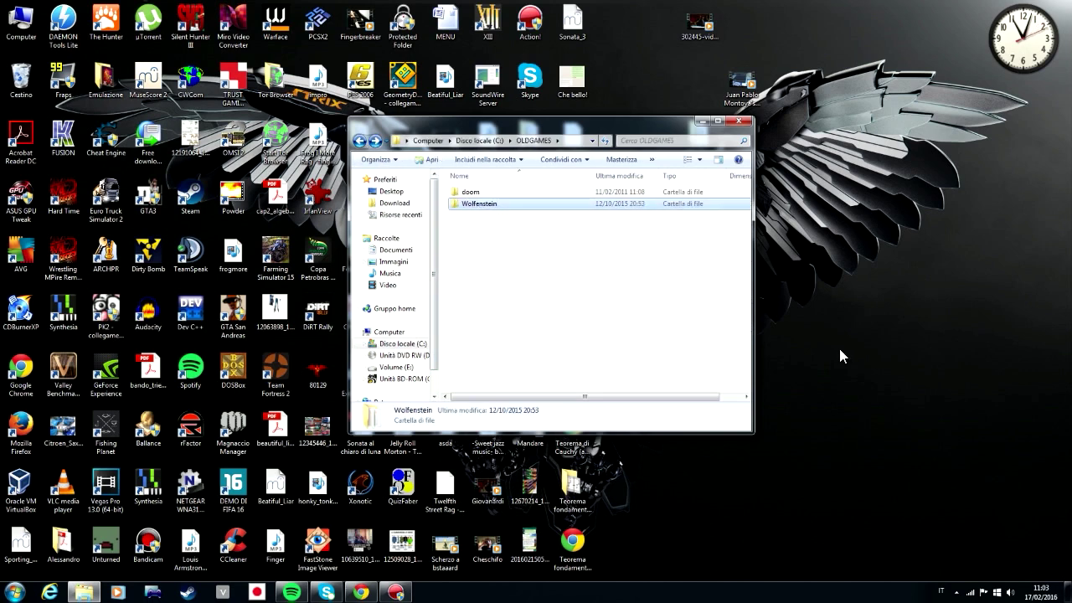
key(F2)
text(WOL)
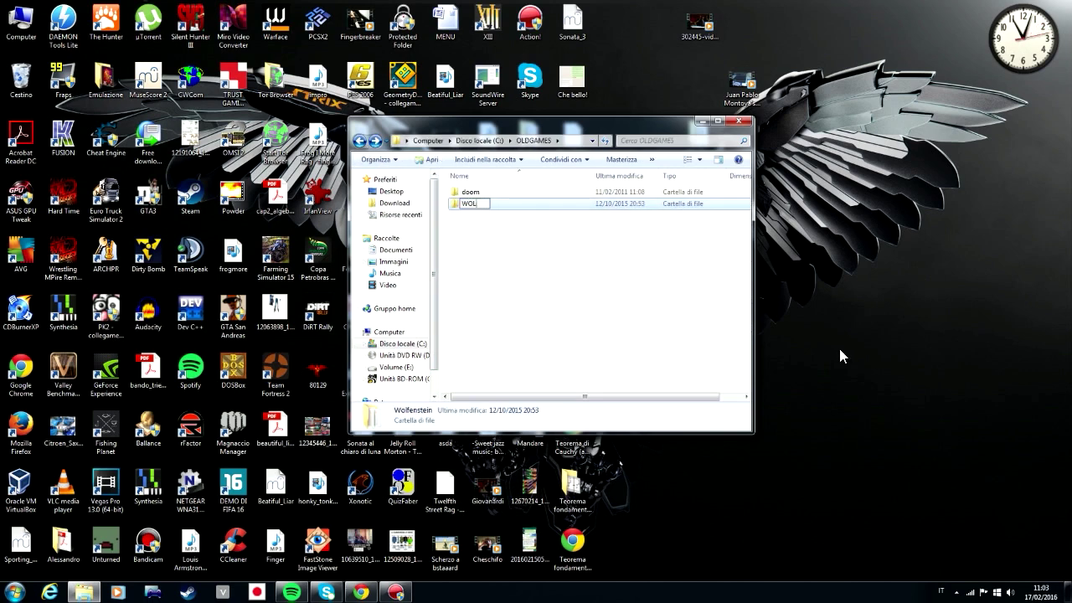
text(F3D)
key(Return)
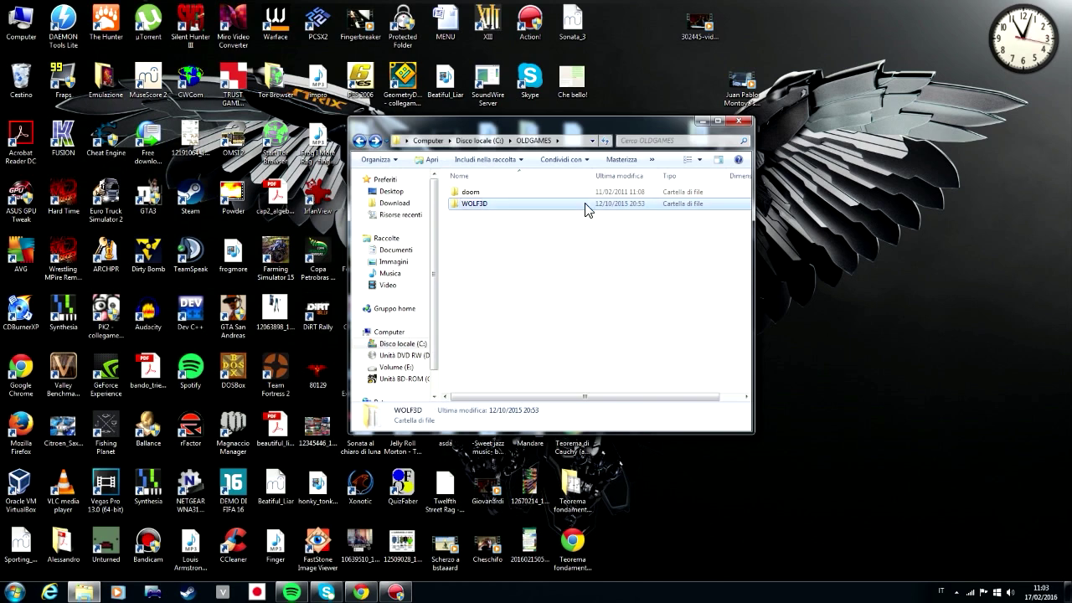
Step: Check the WOLF3D subfolder for the game's executable and return to OLDGAMES
mouse_move(585, 210)
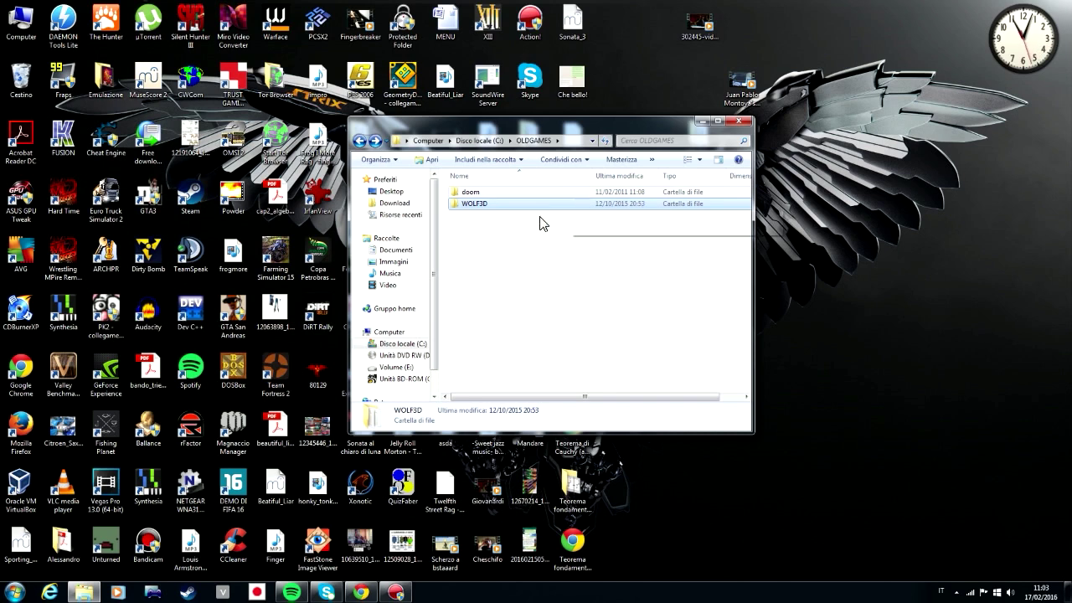
double_click(470, 205)
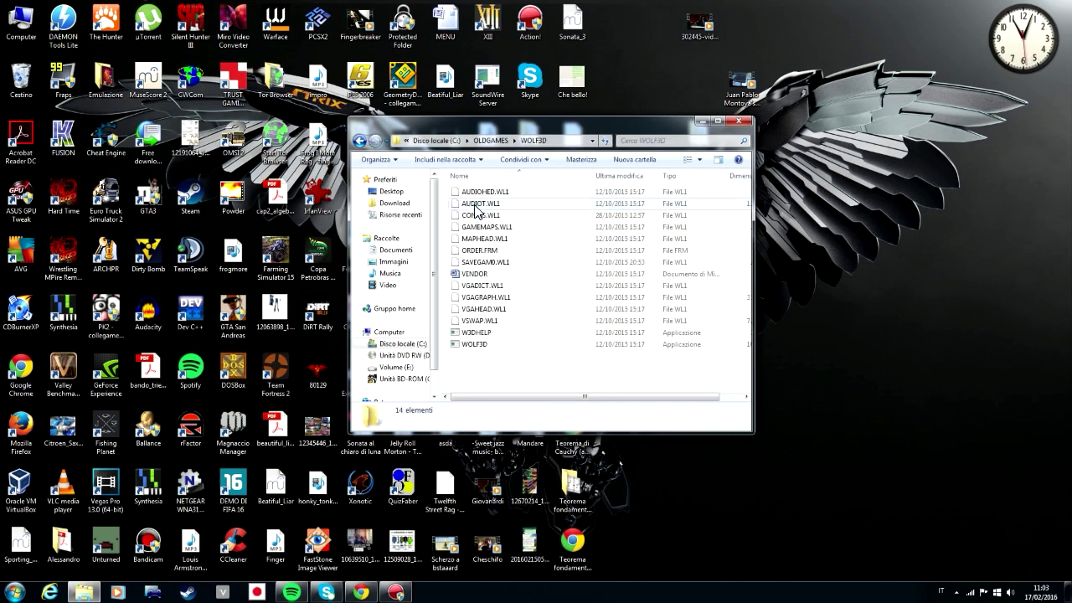
click(361, 144)
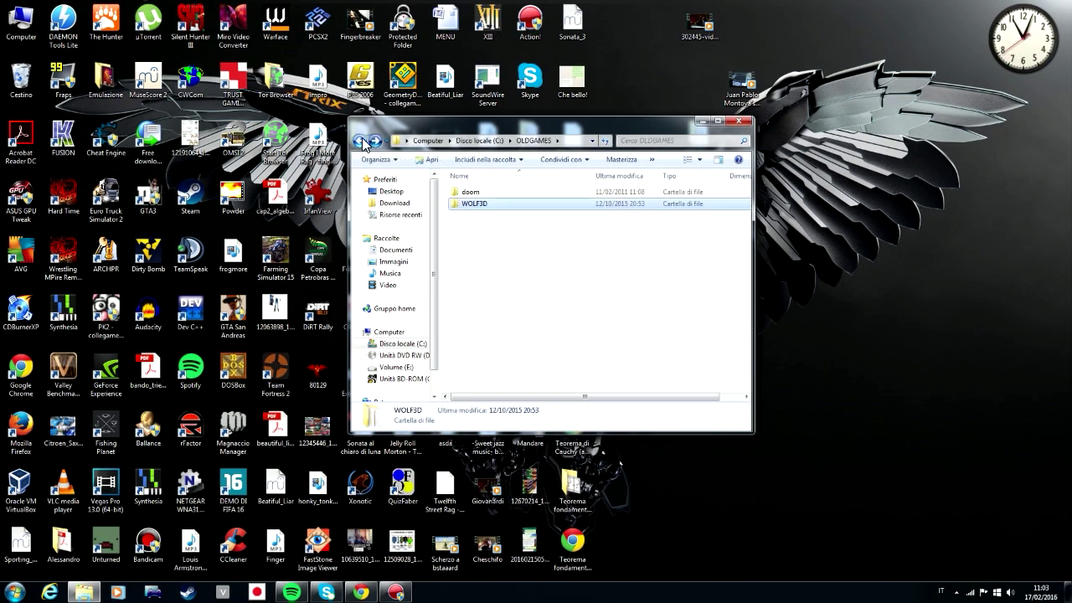
double_click(466, 207)
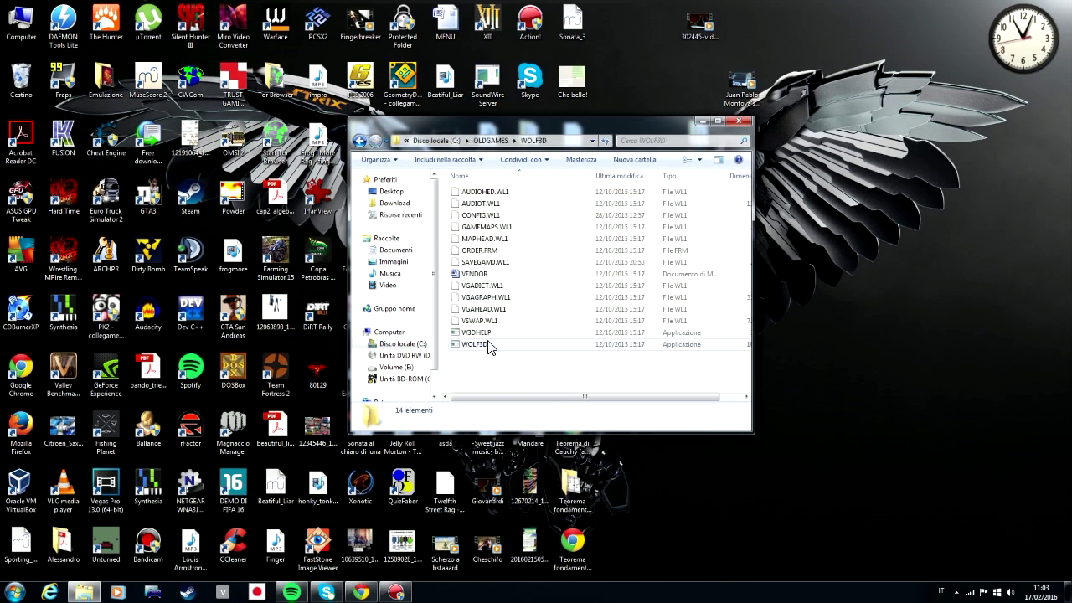
click(359, 142)
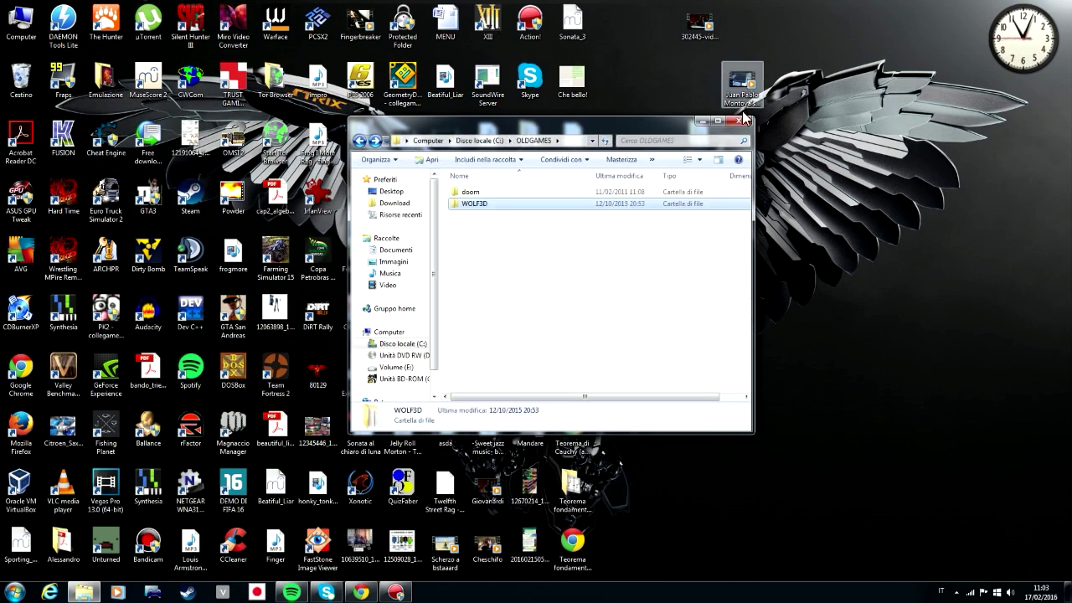
Step: Start DOSBox and move its console window aside so the status window is uncovered
double_click(235, 368)
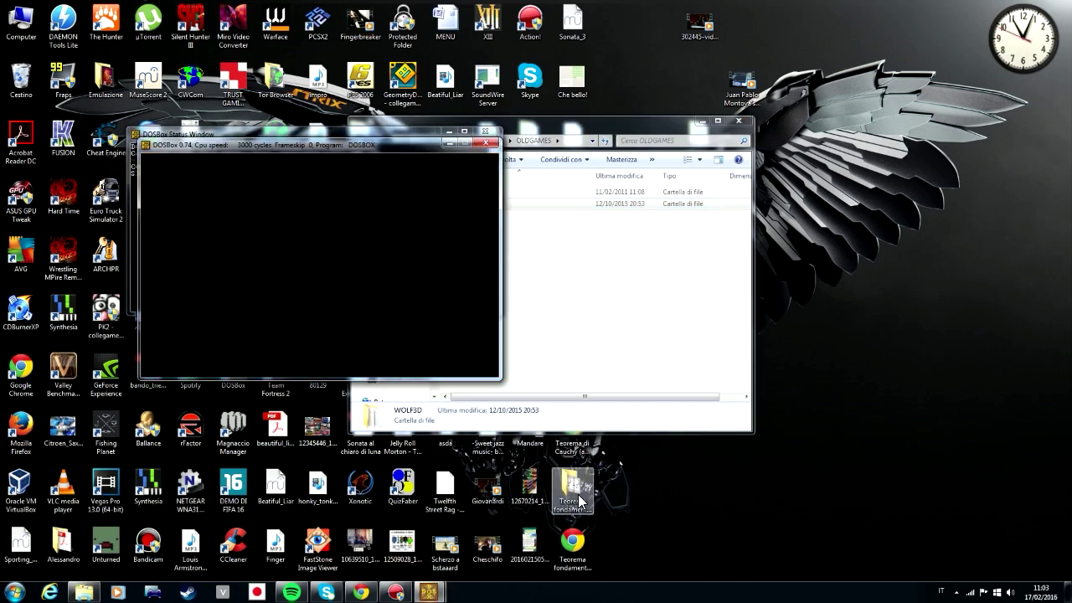
drag(309, 142, 612, 145)
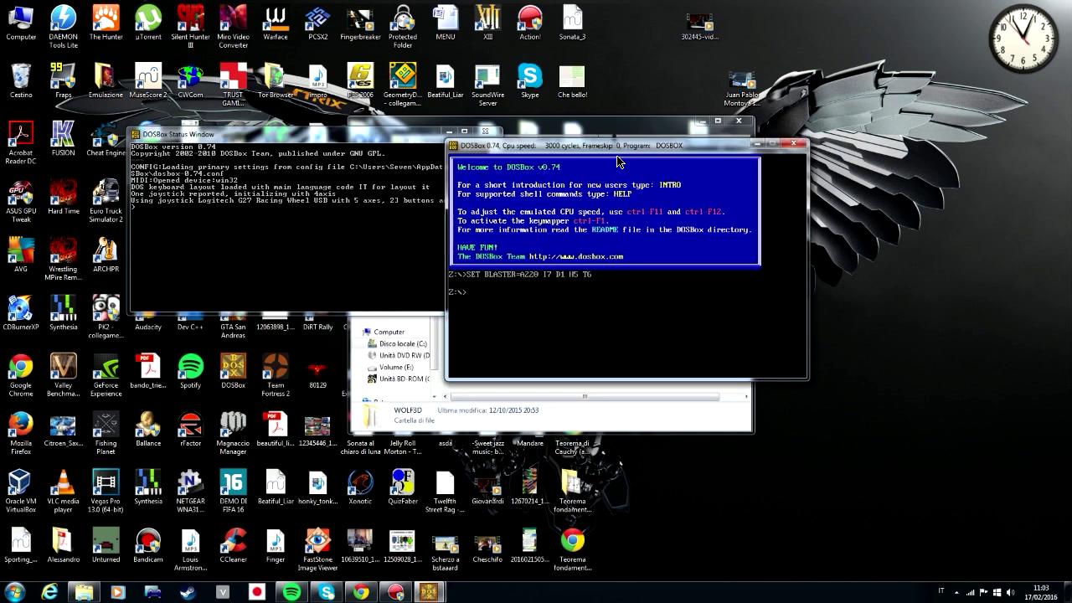
Step: Reposition the DOSBox console window and mount c:/oldgames as drive C
drag(635, 149, 575, 172)
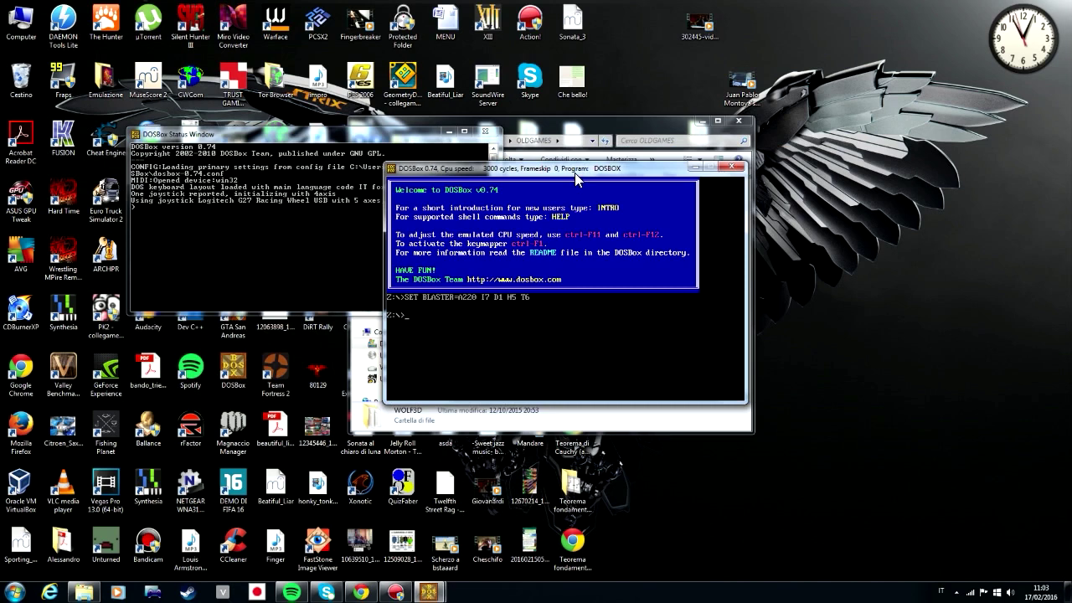
text(mount c c:/oldgames)
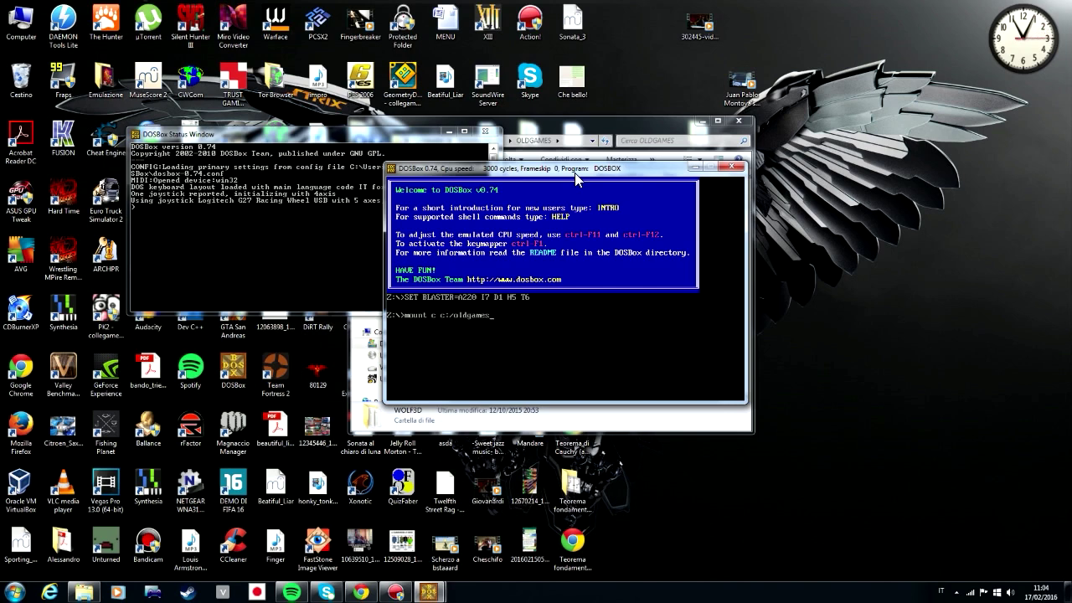
key(Return)
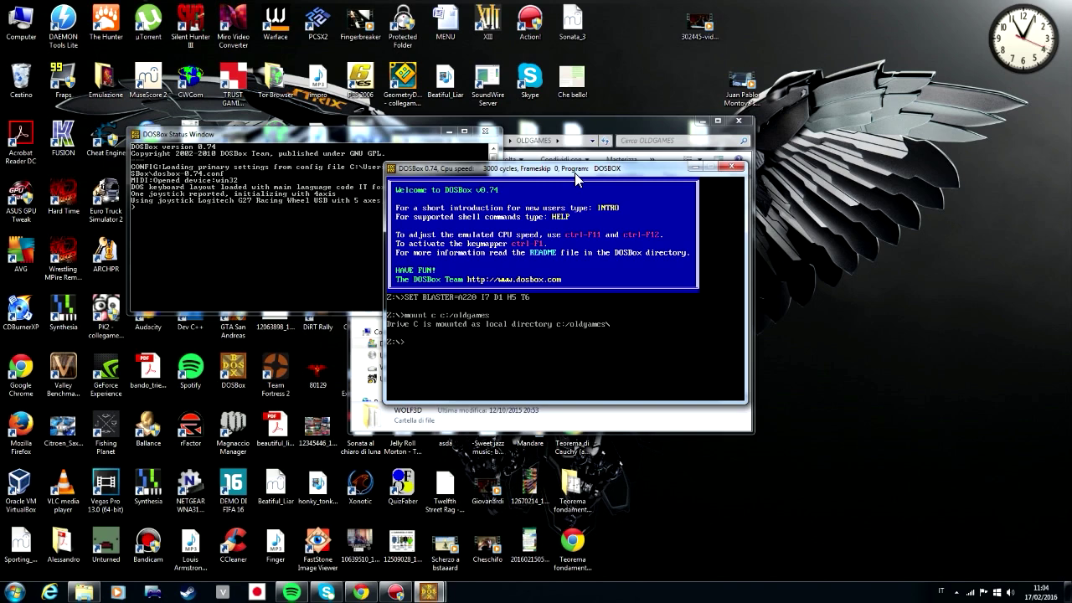
Step: Move the OLDGAMES folder window so its subfolder names show beside the DOSBox console, and return to the console
click(633, 132)
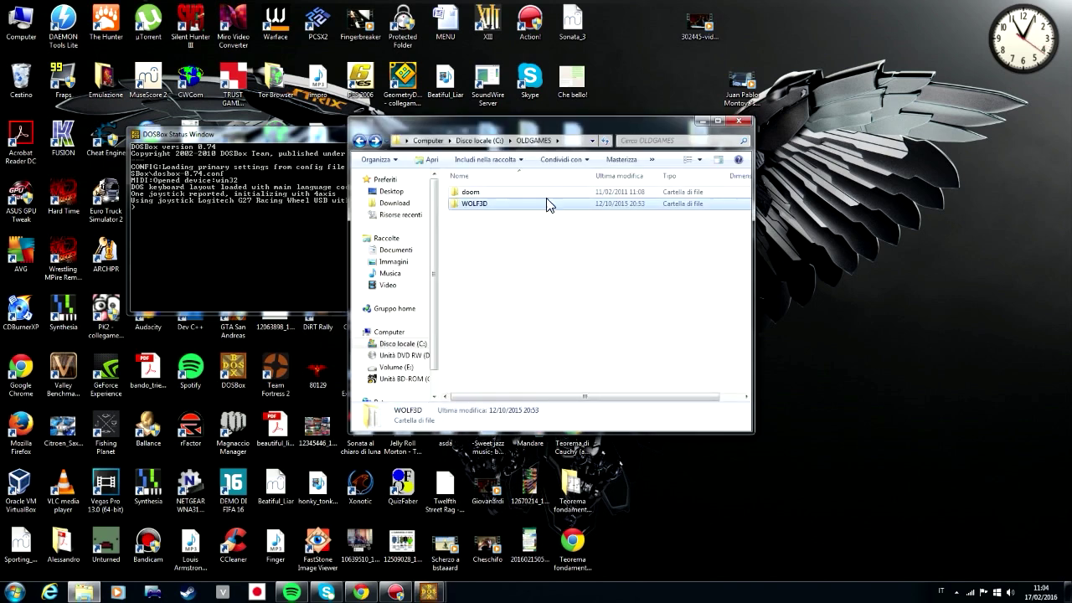
drag(655, 125, 440, 130)
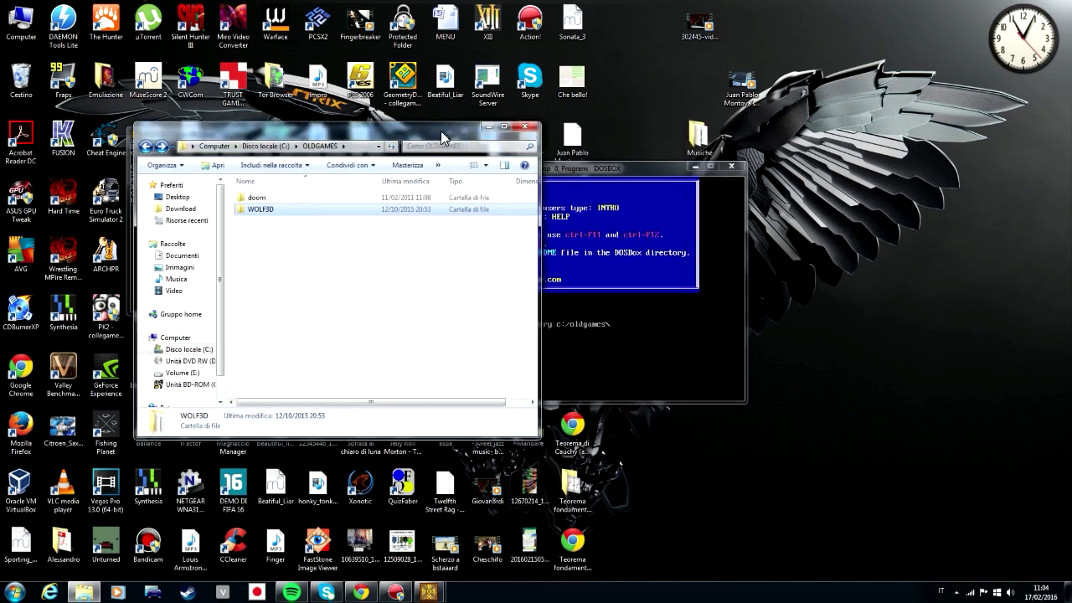
click(589, 170)
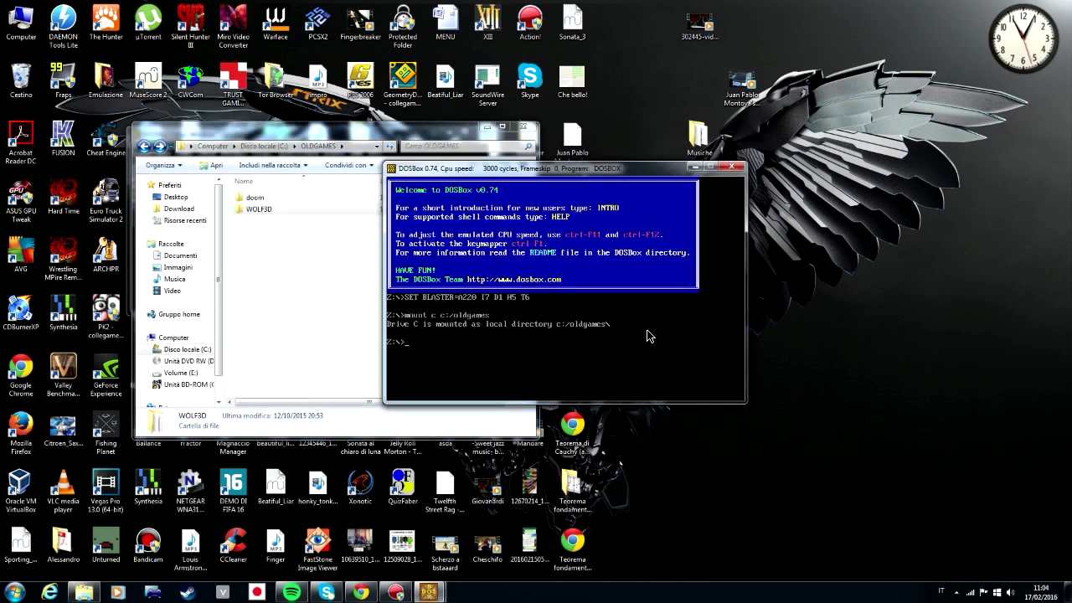
Step: Switch to the mounted drive C and change into the wolf3d directory
text(c:)
key(Return)
text(cd wolf3d)
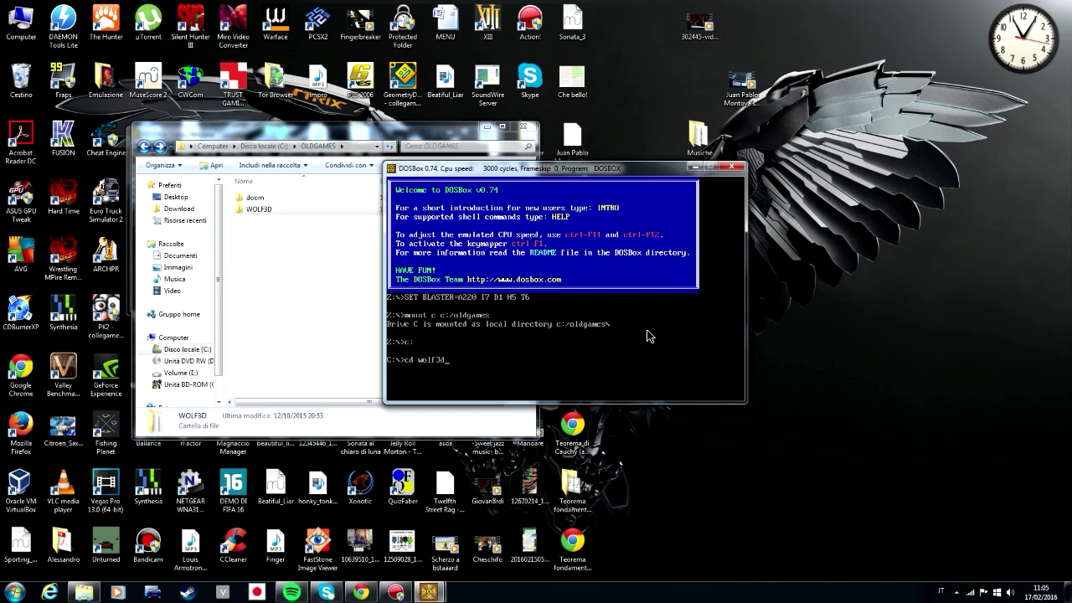
key(Return)
Step: Run the wolf3d executable and advance past the startup and title screens to the game's options
text(wolf3d)
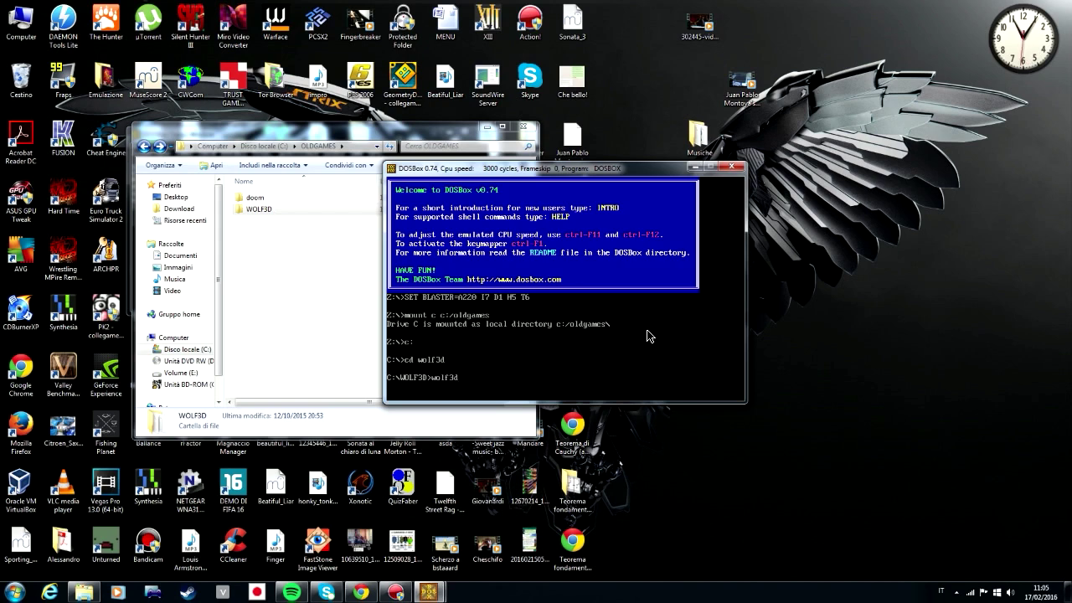
text(.cxe)
key(Return)
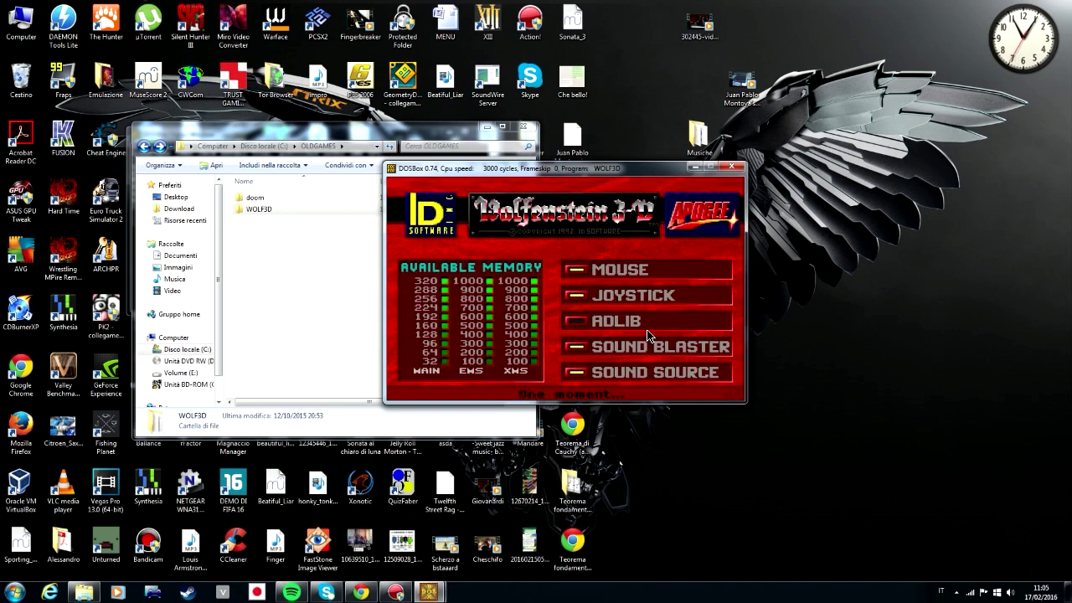
key(Return)
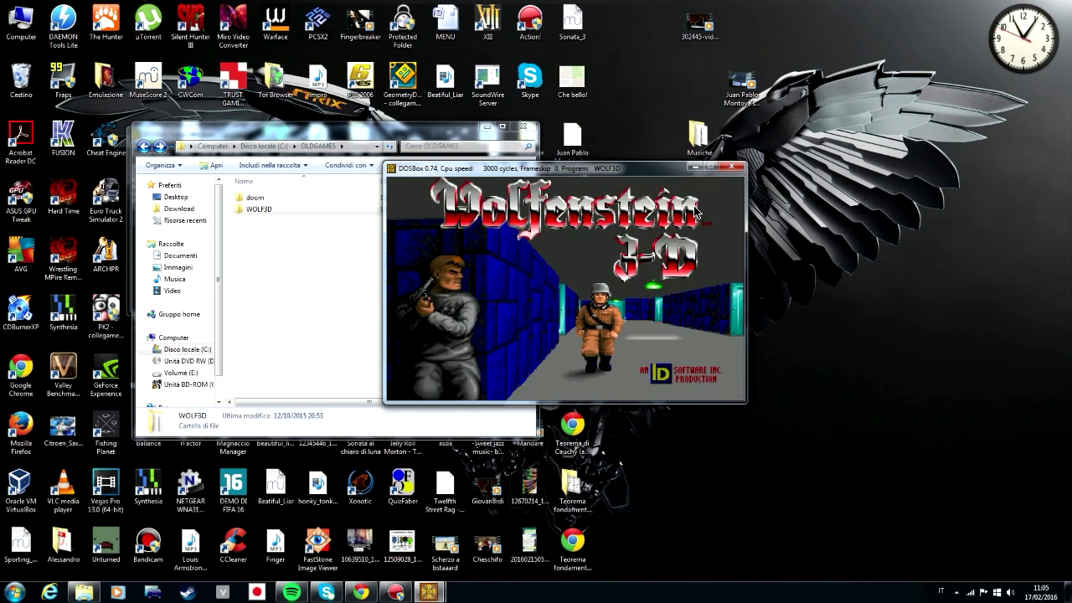
key(Return)
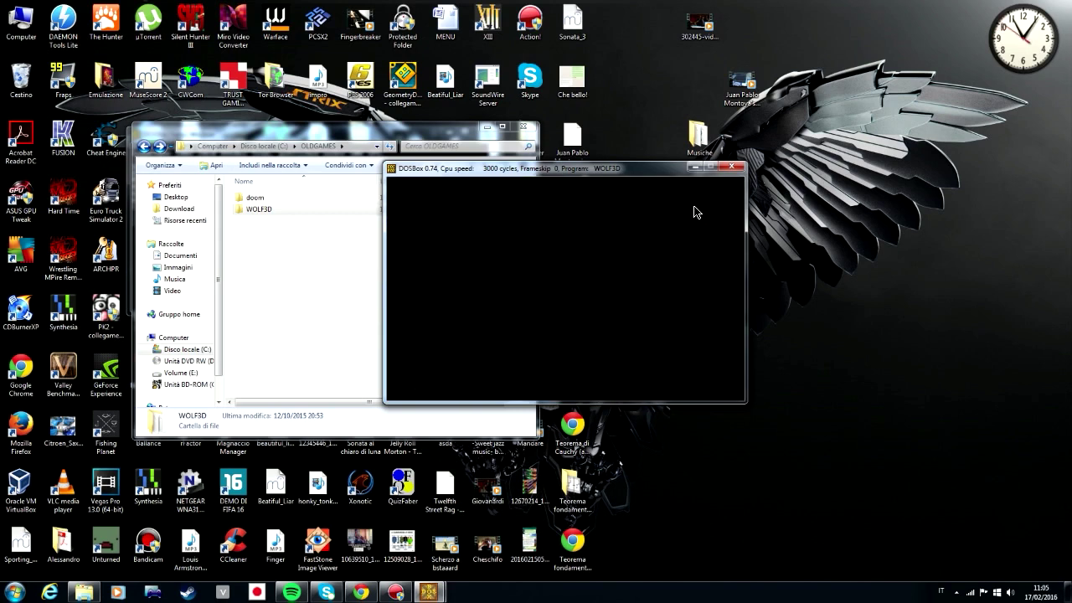
Step: Start a new game with Episode 1, Escape from Wolfenstein, at the preselected difficulty
key(Down)
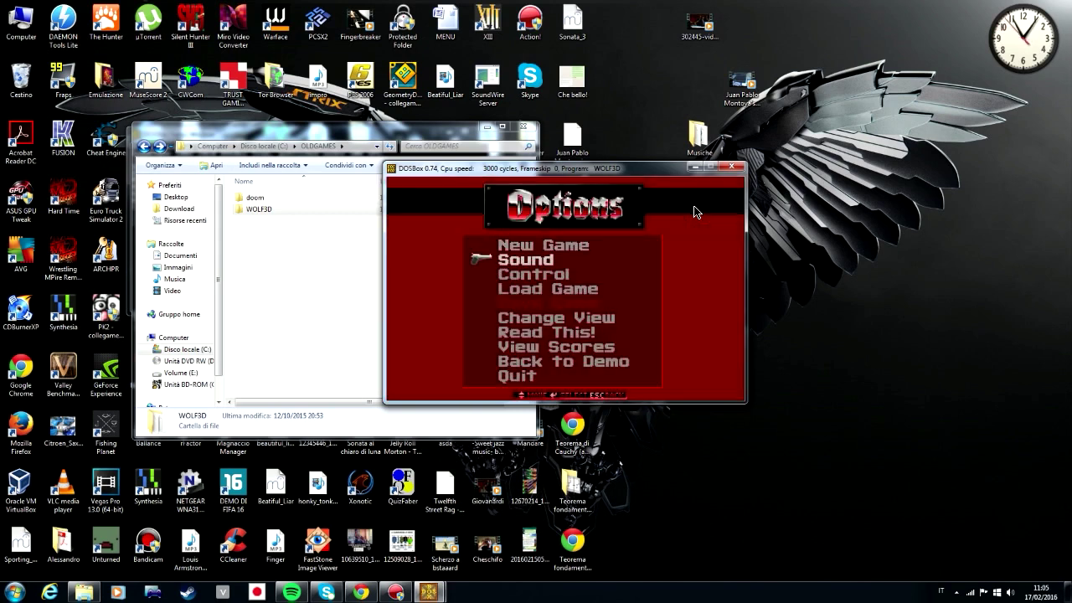
key(Up)
key(Down)
key(Up)
key(Return)
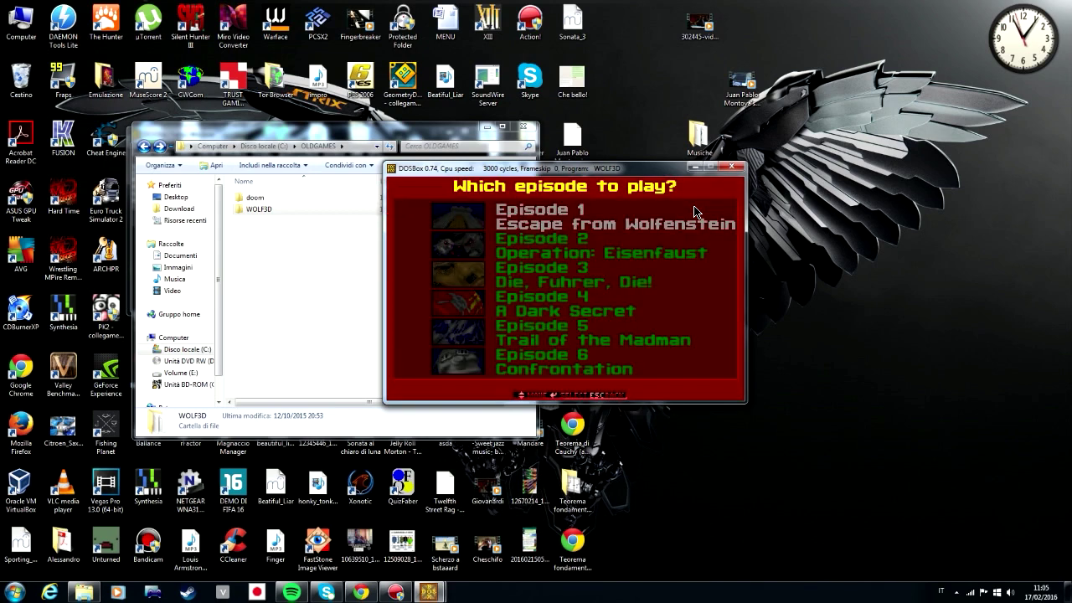
key(Return)
key(Return)
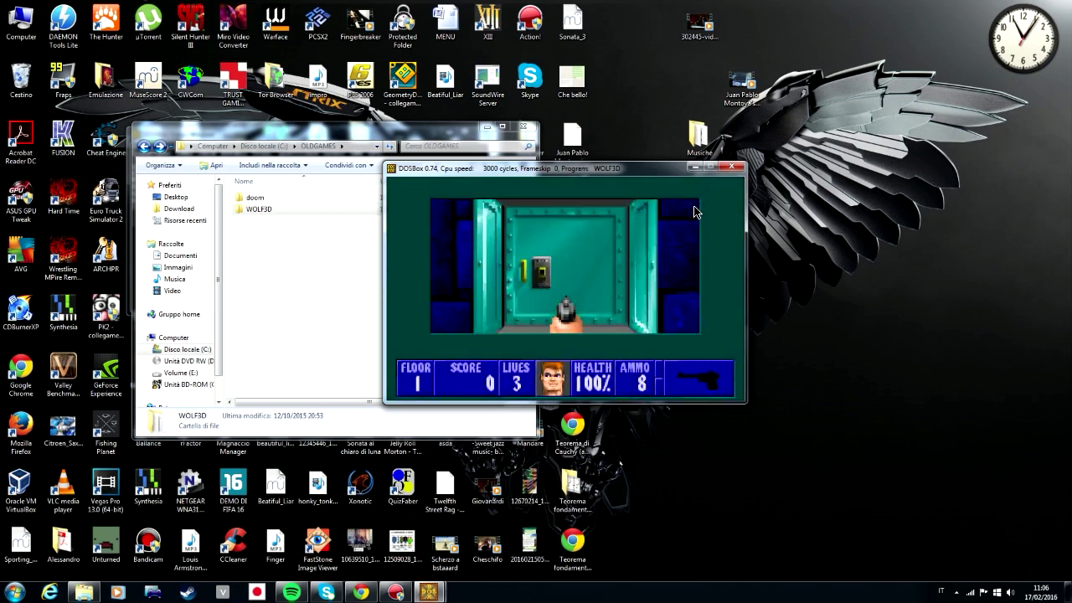
Step: Leave the starting room through its door, shoot the guard in the blue corridor and collect his ammo
key(space)
key(Up)
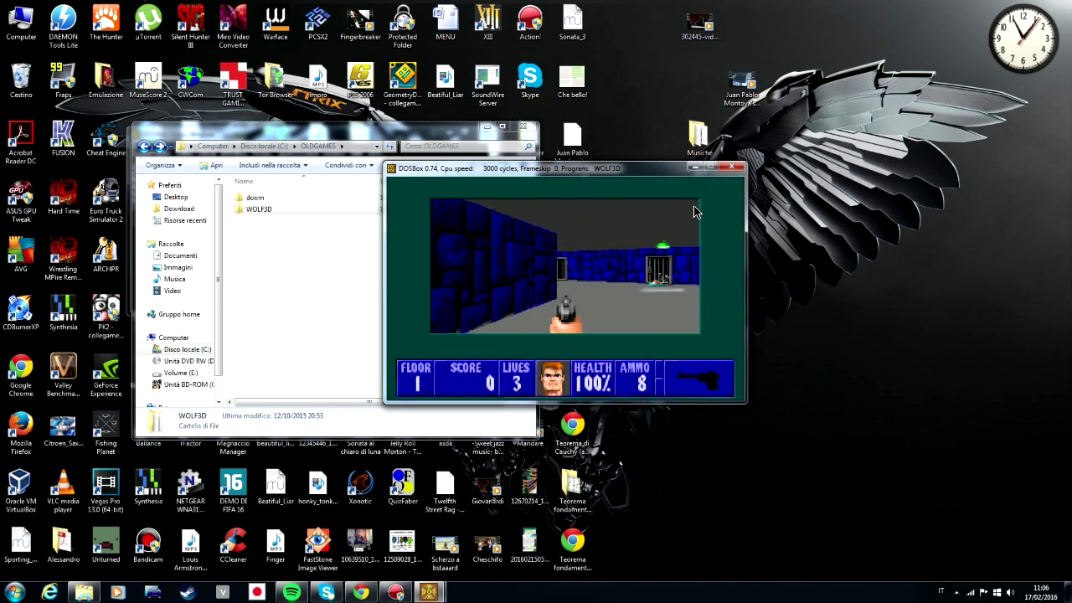
key(Up)
key(Left)
key(ctrl)
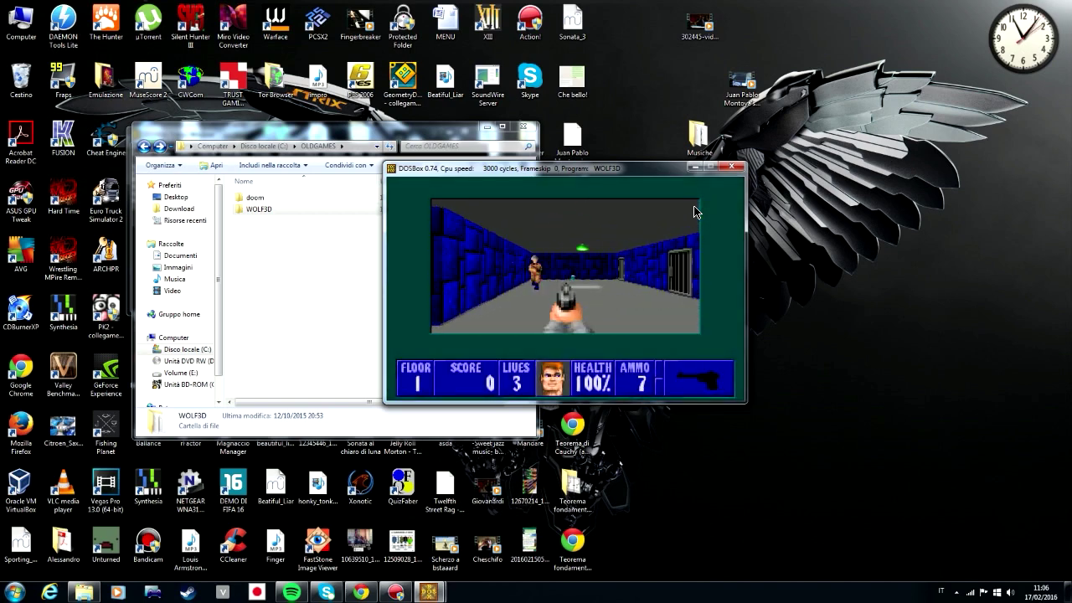
key(ctrl)
key(Up)
key(Right)
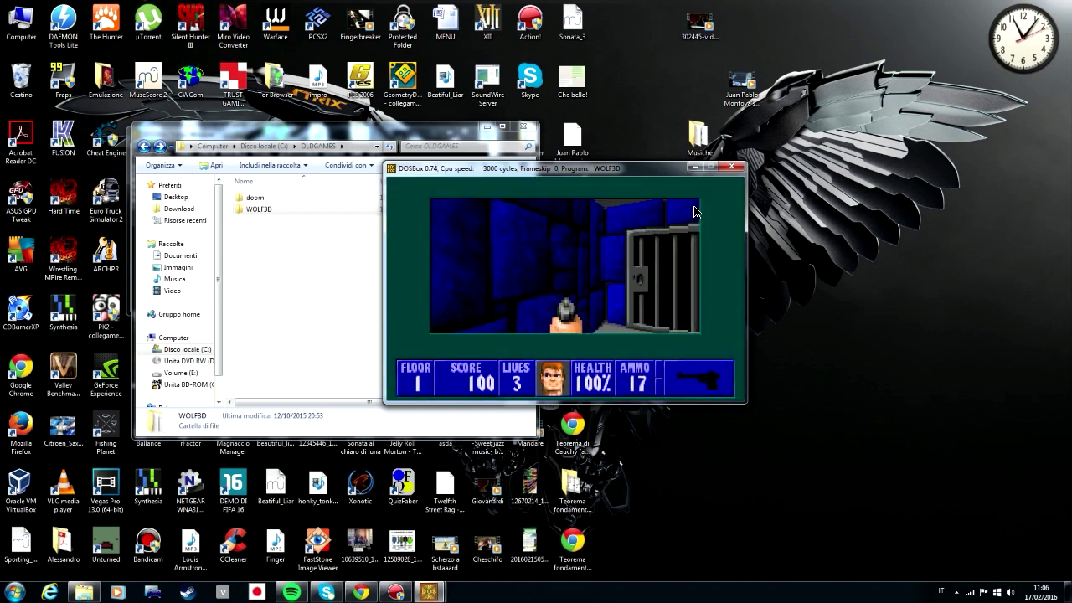
Step: Follow the blue-walled corridor to the turquoise door, open it and go through
key(Right)
key(Left)
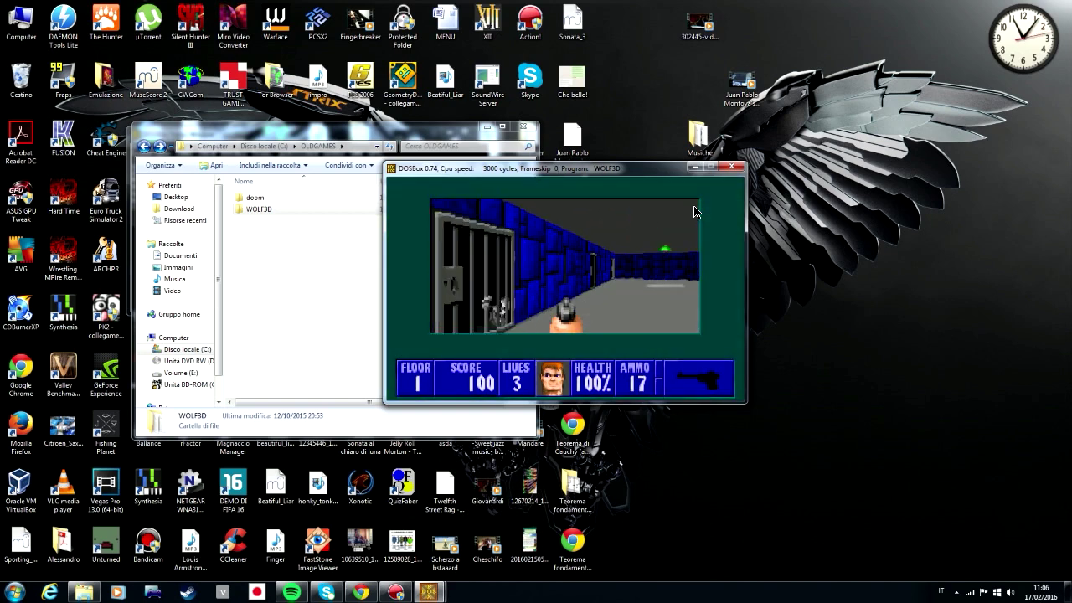
key(Up)
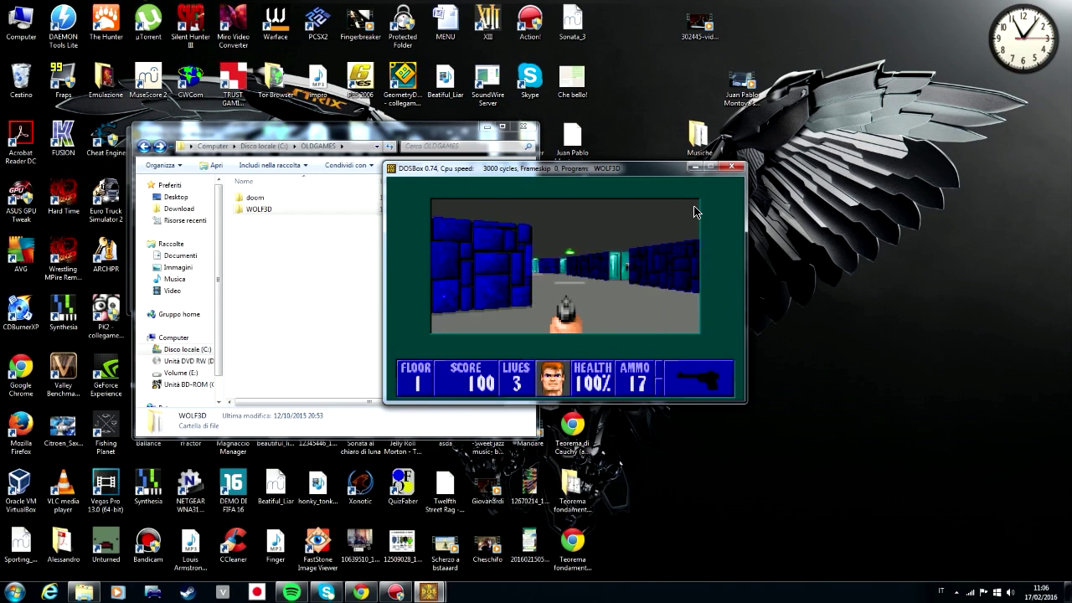
key(Left)
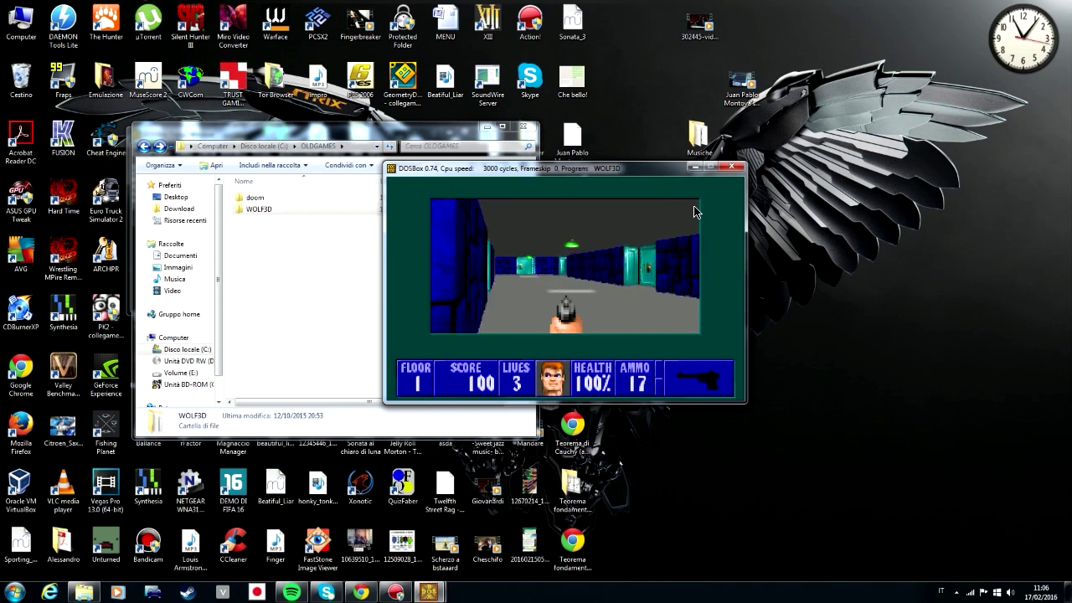
key(Up)
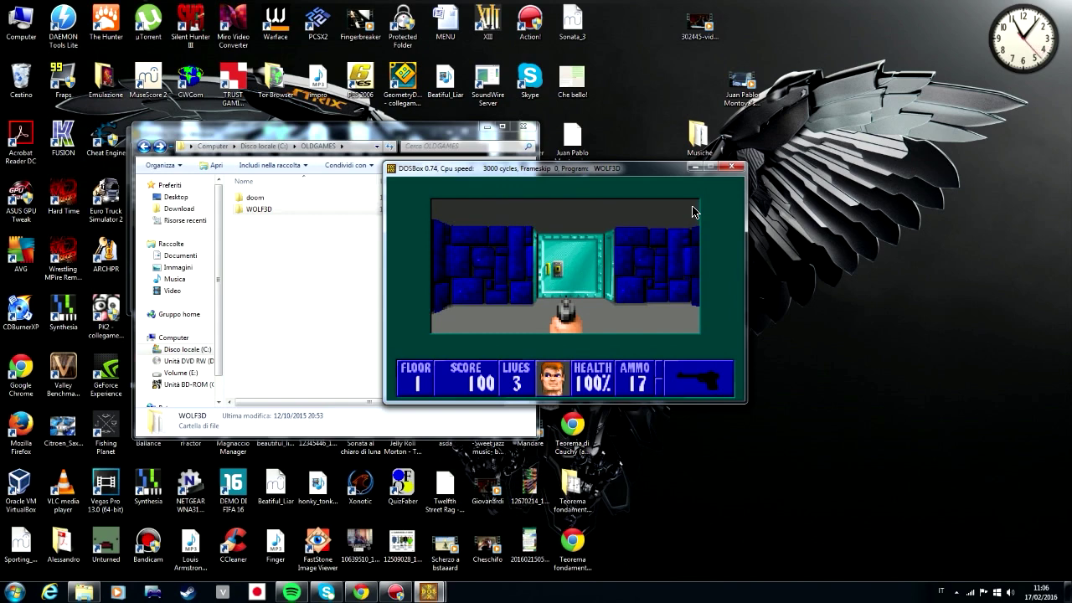
key(space)
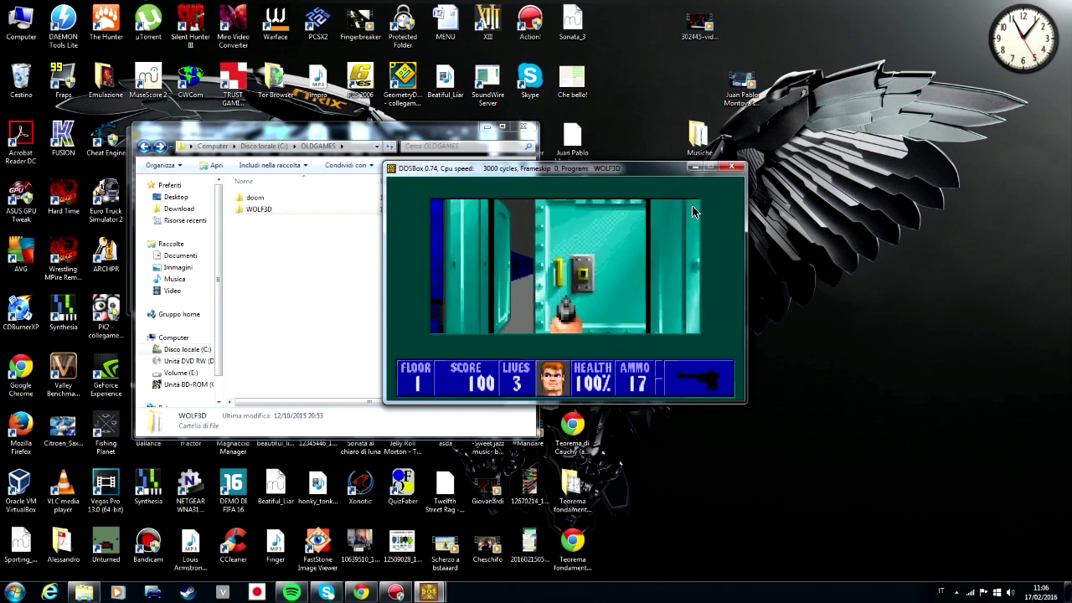
key(Up)
key(Up)
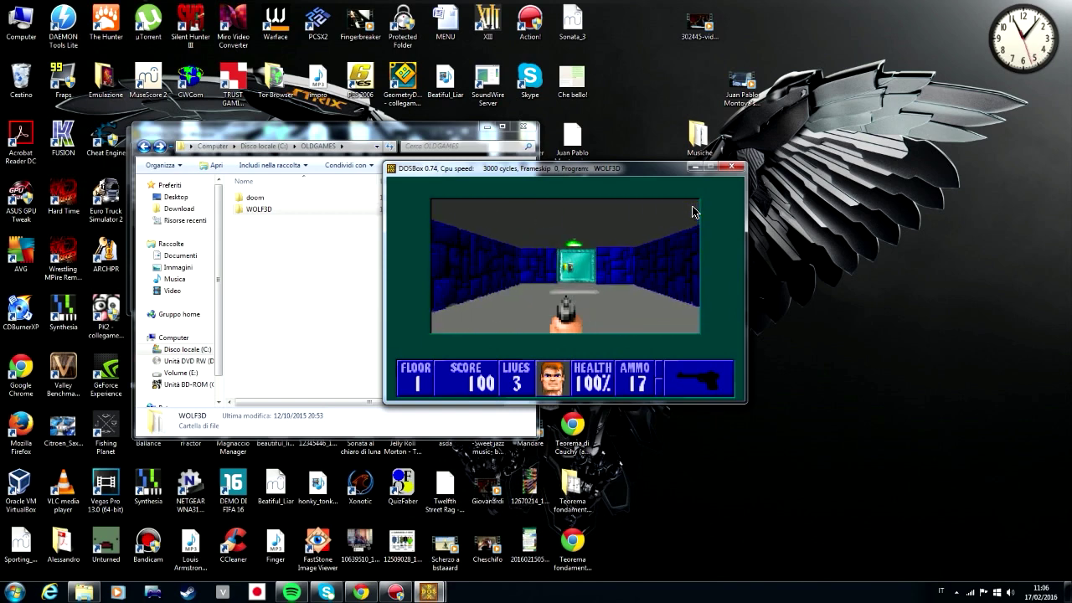
Step: Shoot the enemy beyond the next turquoise door and advance into the grey stone room
key(Left)
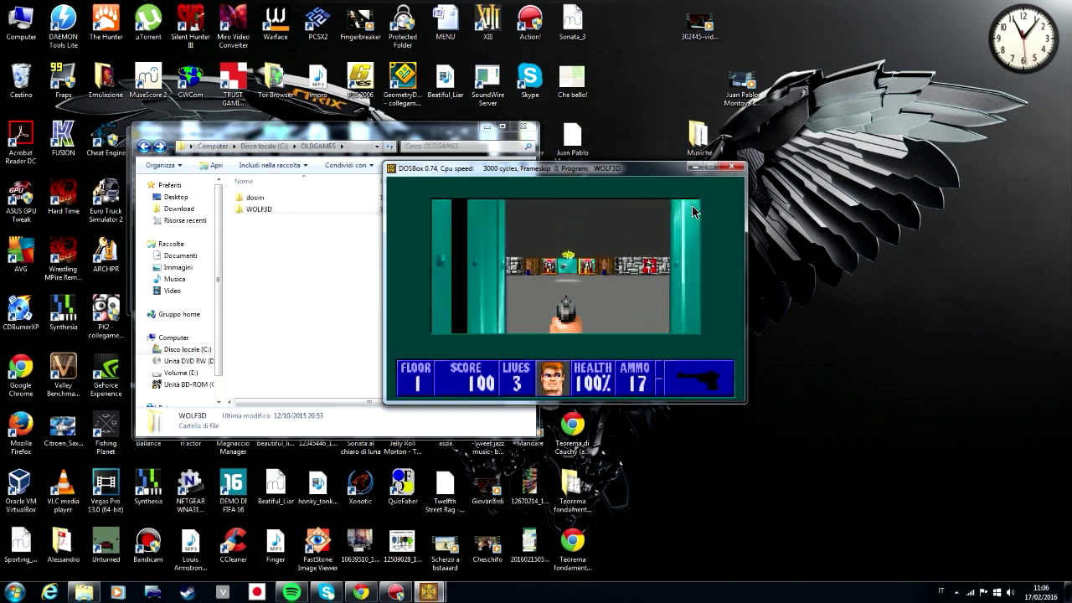
key(ctrl)
key(ctrl)
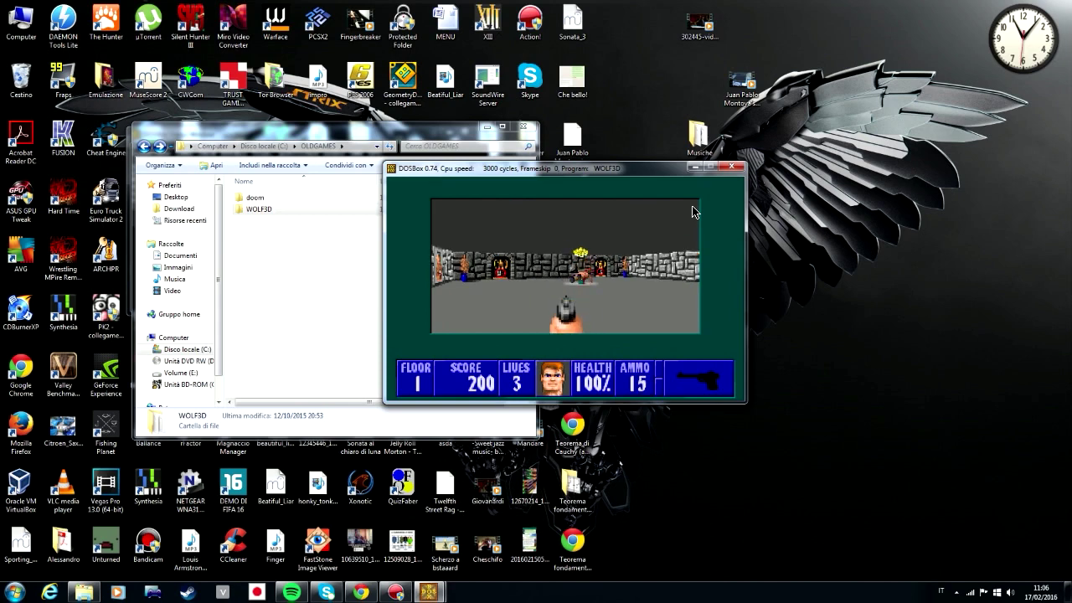
key(Up)
key(Up)
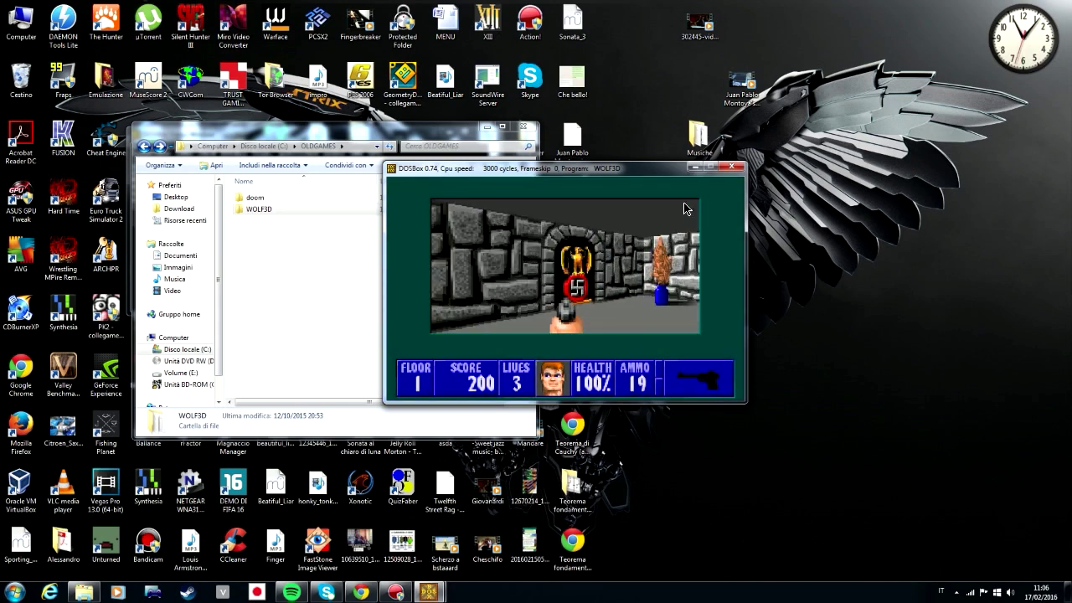
Step: Close DOSBox with the running game, move the OLDGAMES window off the desktop shortcut and restart DOSBox
click(740, 171)
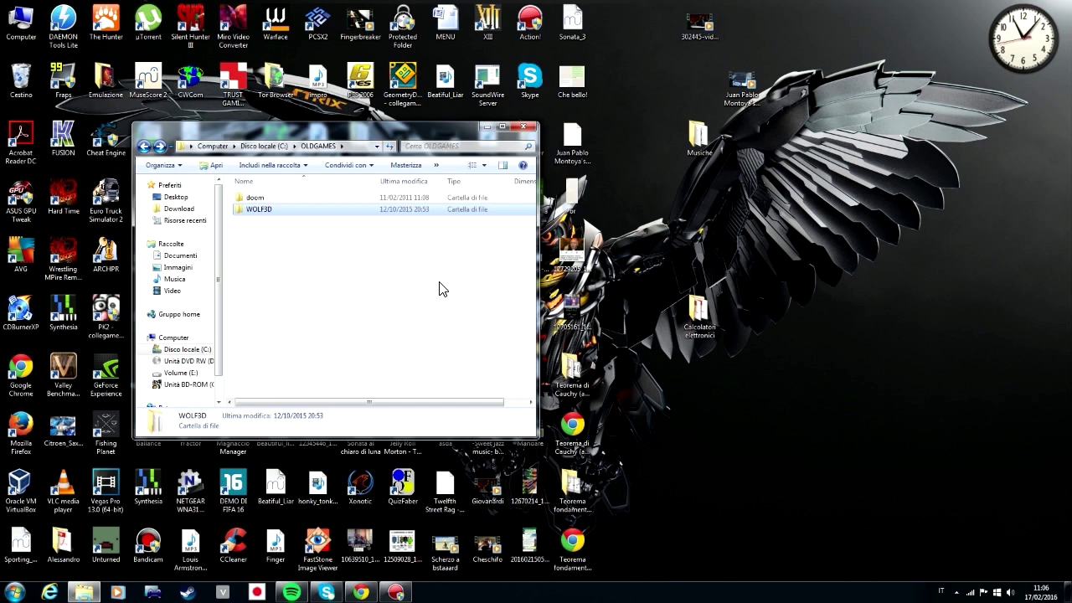
drag(457, 134, 567, 59)
double_click(245, 377)
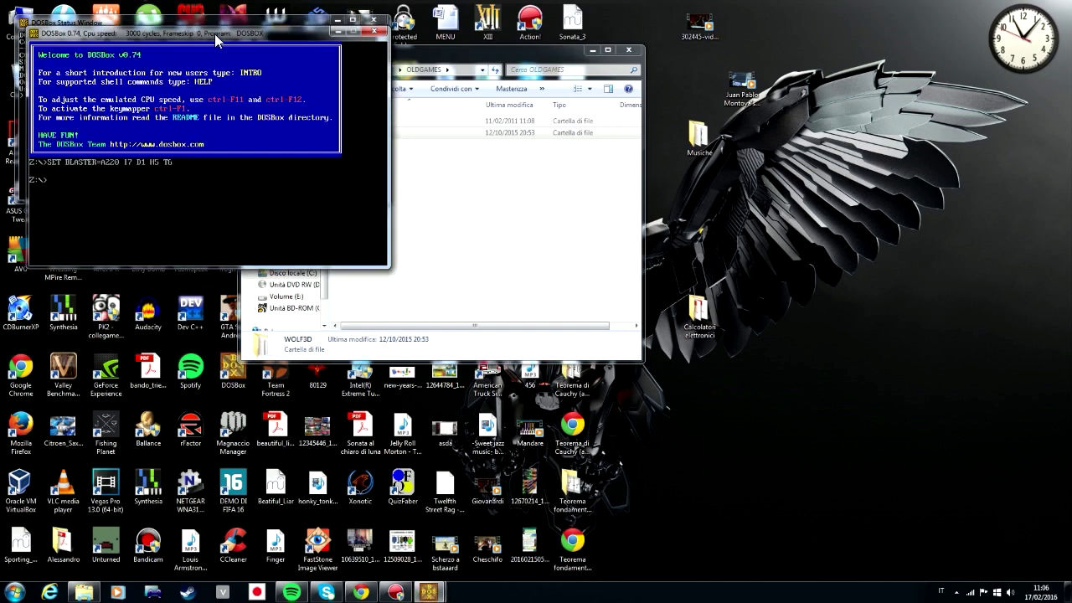
Step: Spread out the DOSBox console and status windows so the OLDGAMES folder list is uncovered
drag(216, 40, 608, 202)
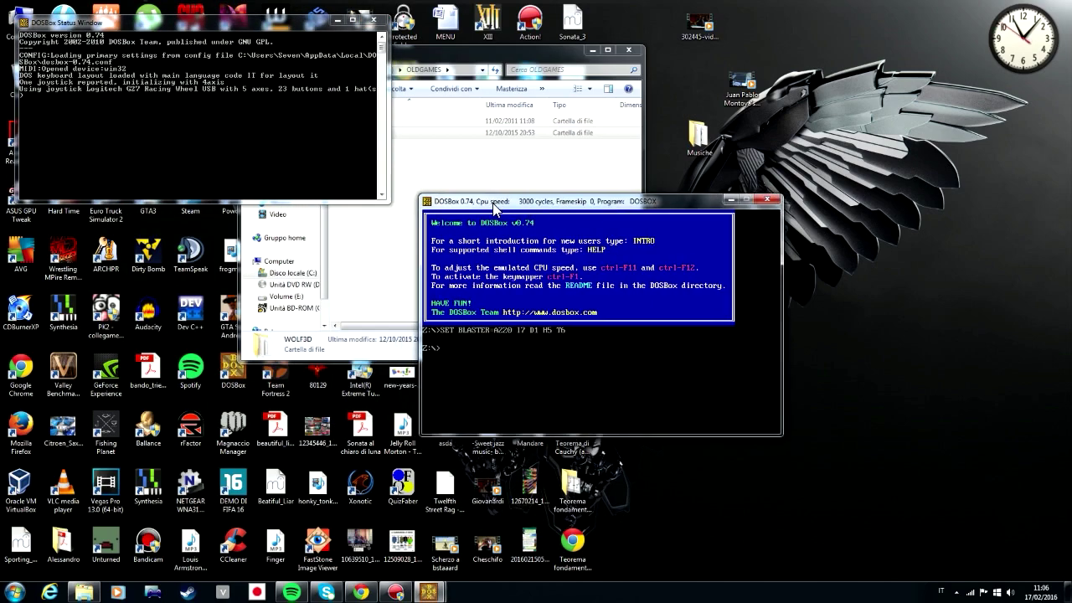
drag(312, 25, 278, 25)
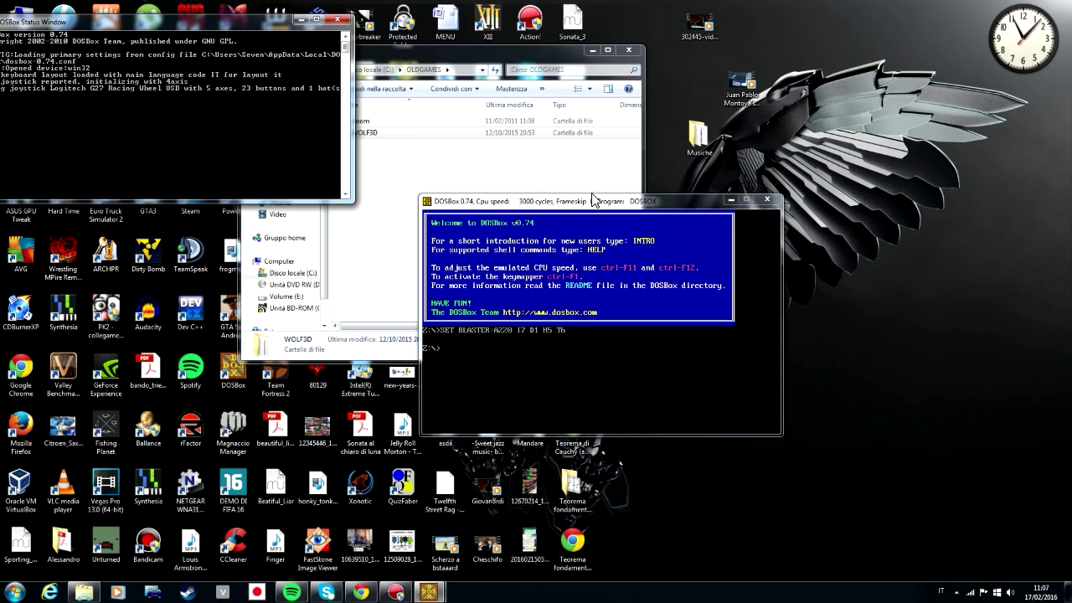
click(541, 54)
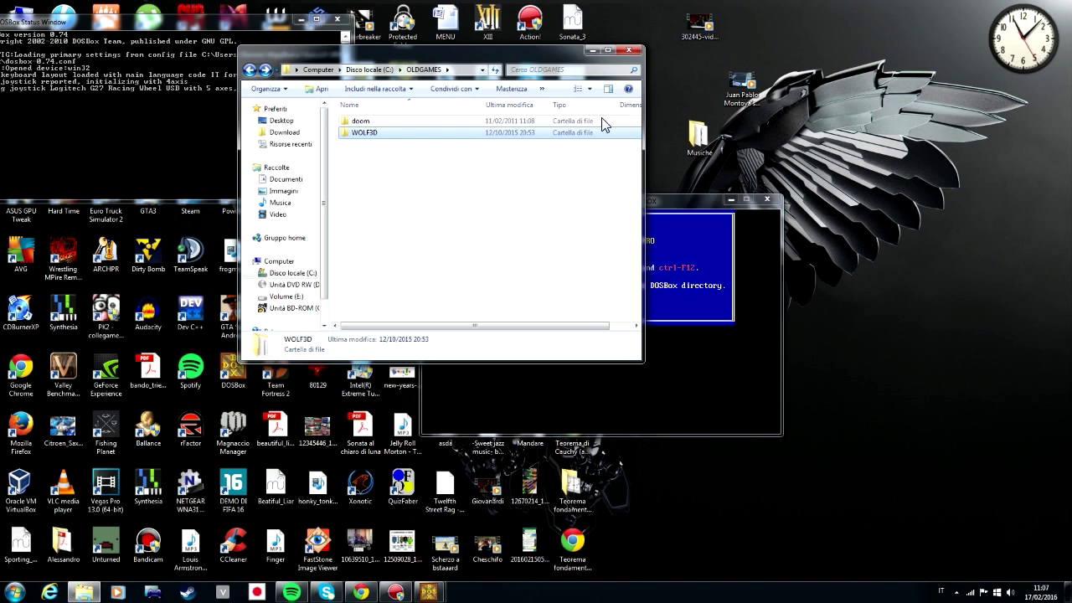
click(652, 213)
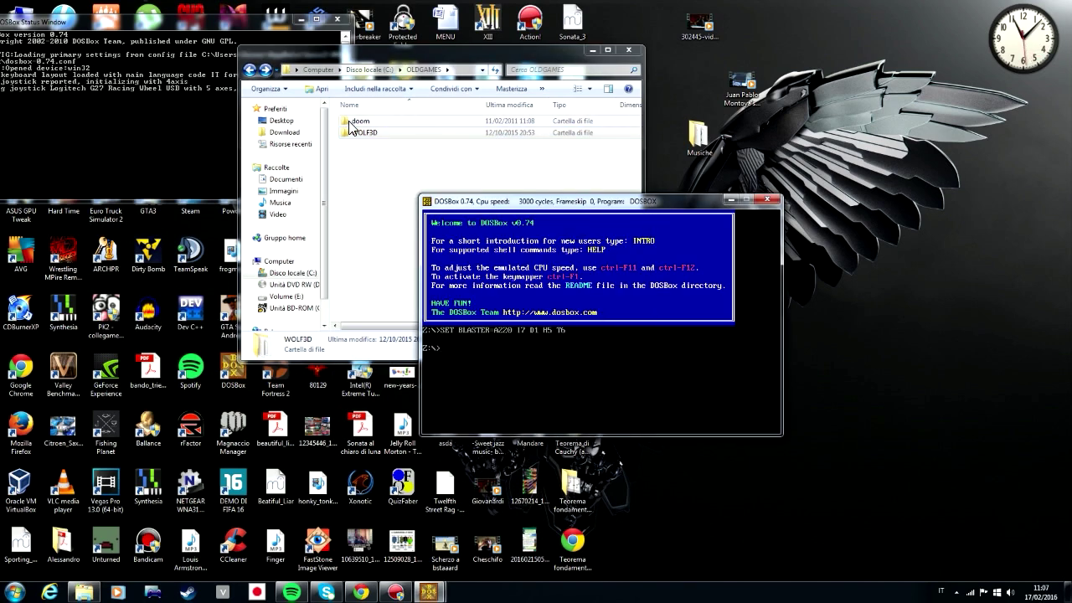
Step: Check the doom subfolder for the game and setup executables and return to the DOSBox console
double_click(374, 124)
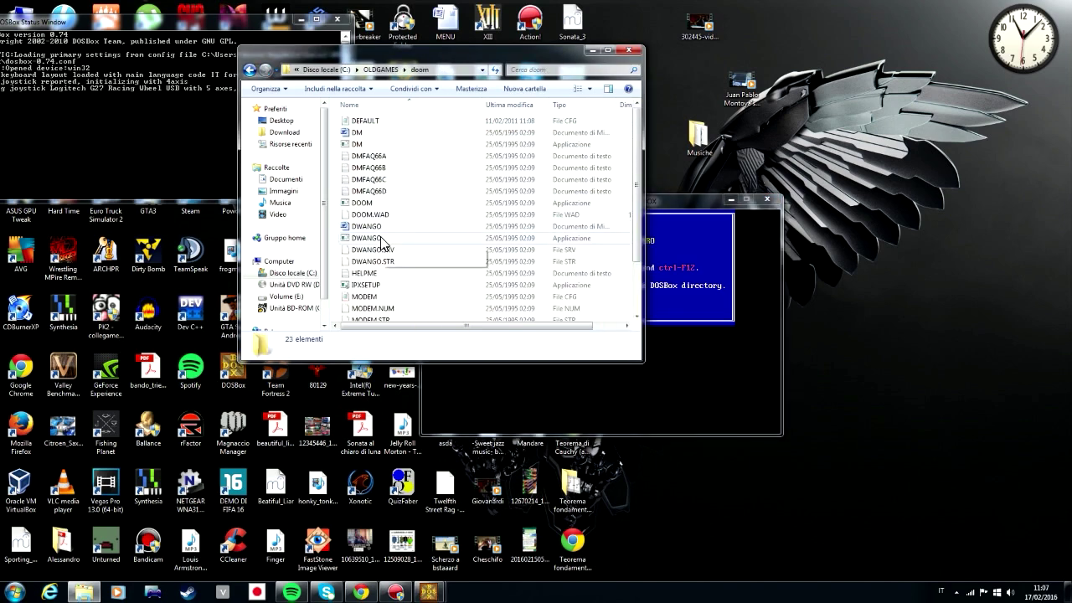
scroll(374, 129, down, 2)
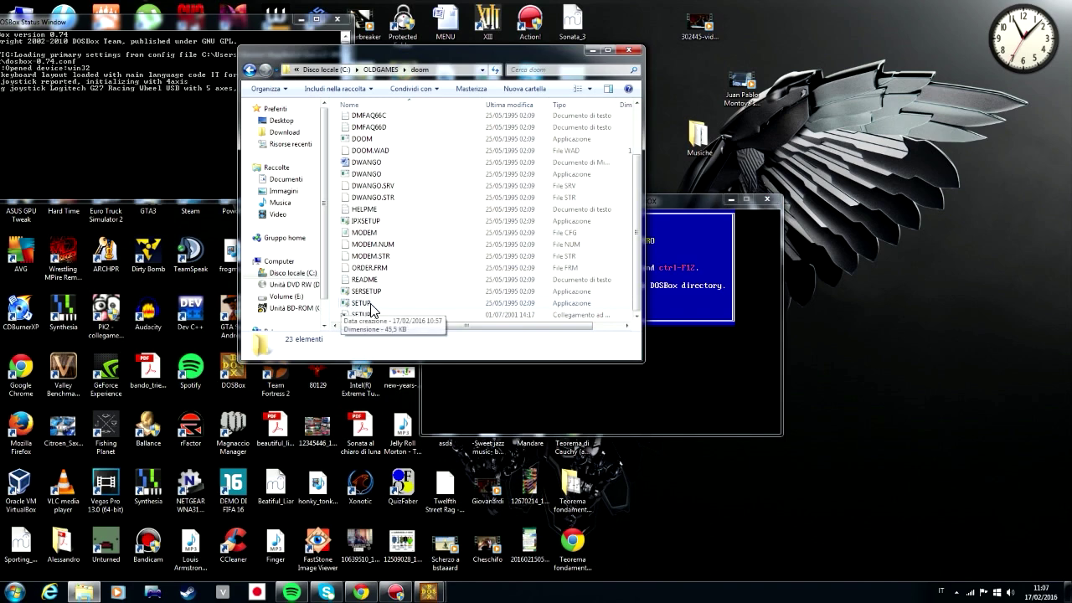
click(664, 202)
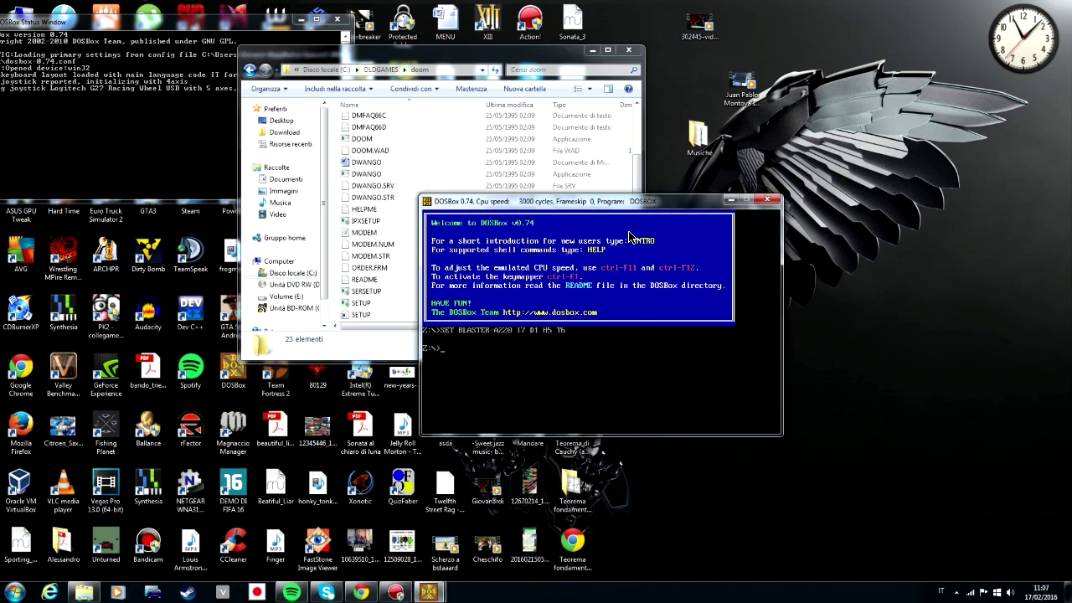
Step: Mount c:/oldgames as drive C in DOSBox, switch to that drive and change into the doom directory
text(mount c c:/oldgames)
key(Return)
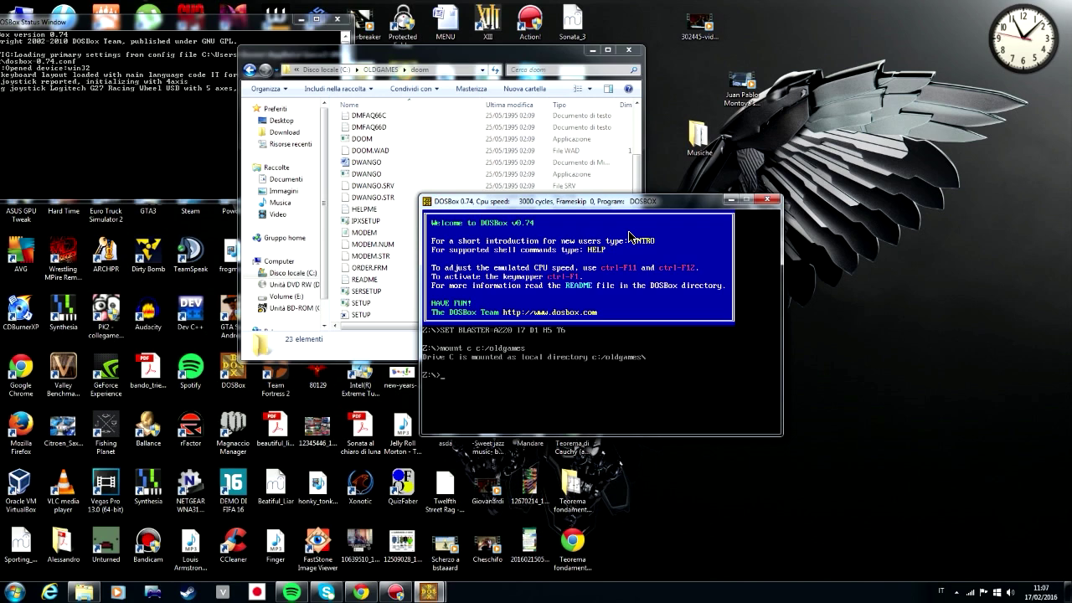
text(c:)
key(Return)
text(cd doom)
key(Return)
Step: Run setup.exe from the doom directory
text(setup)
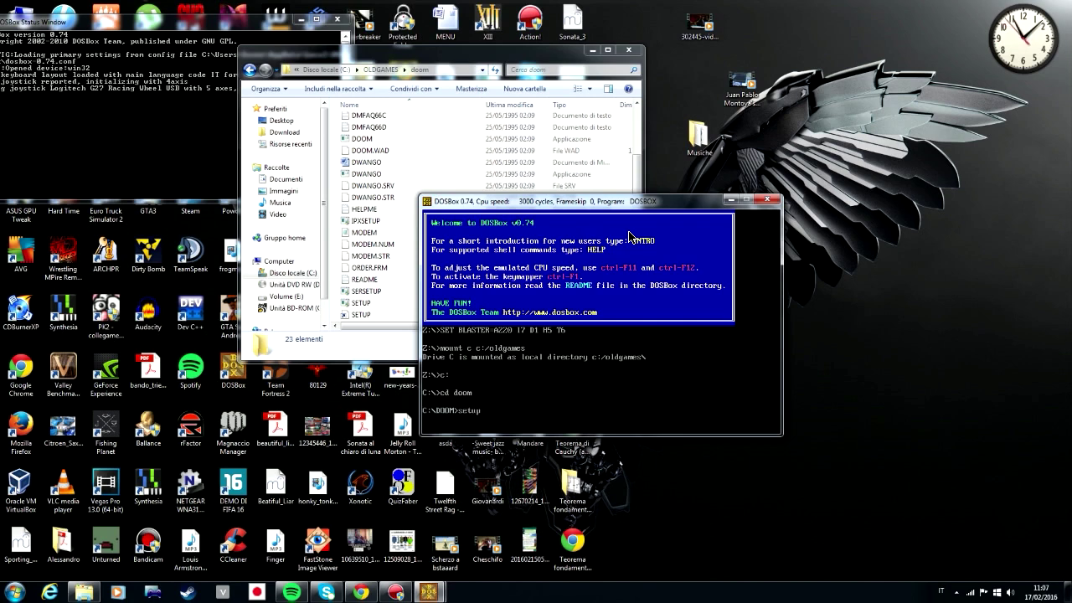
text(.exe)
key(Return)
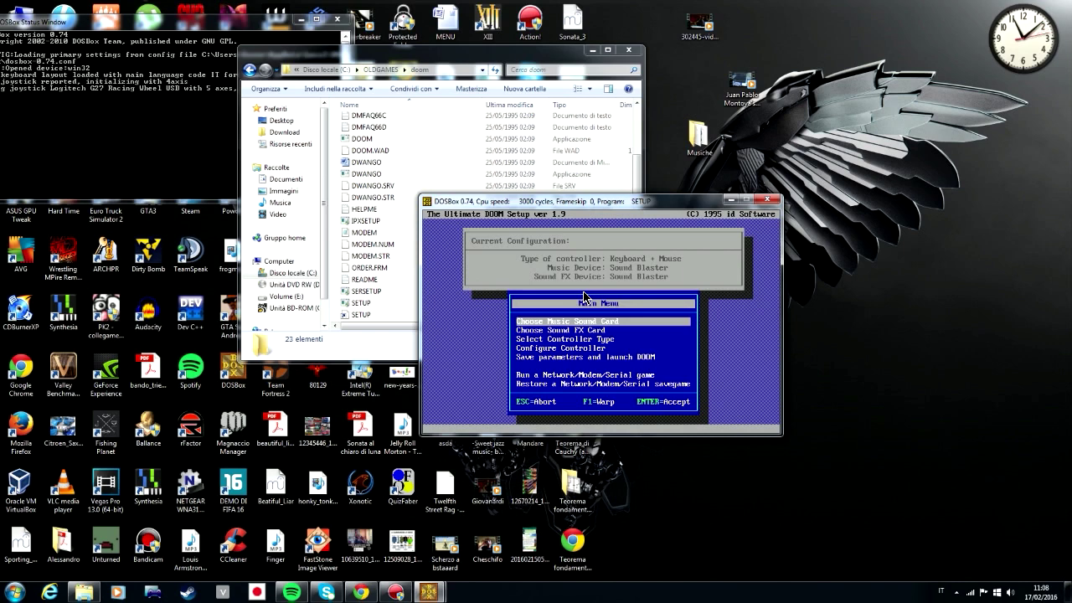
Step: Save the setup parameters and launch DOOM, leaving the sound card and controller choices as they are
key(Down)
key(Down)
key(Down)
key(Down)
key(Down)
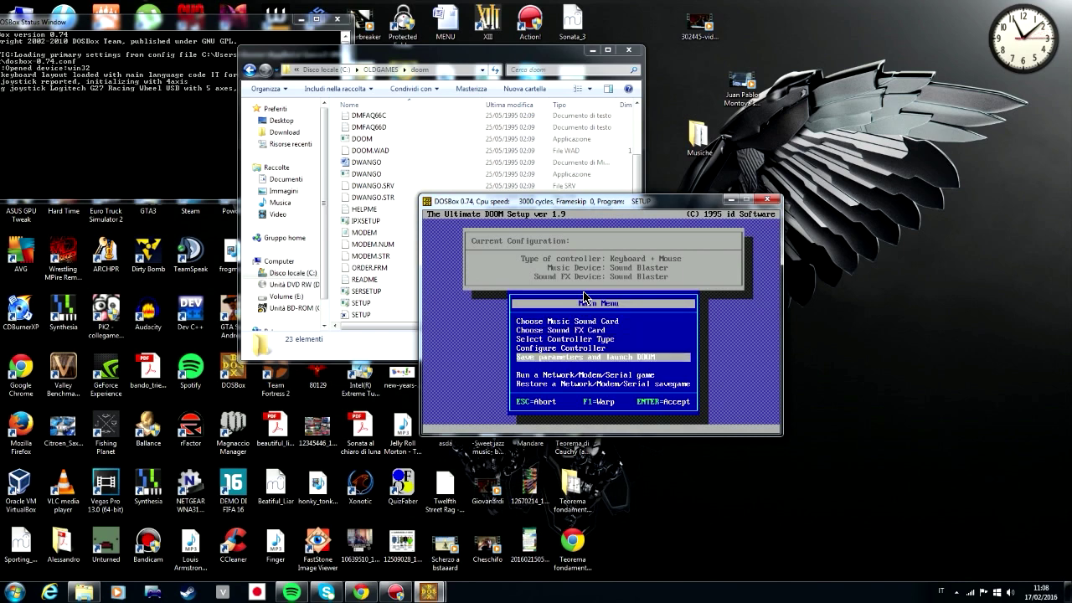
key(Up)
key(Return)
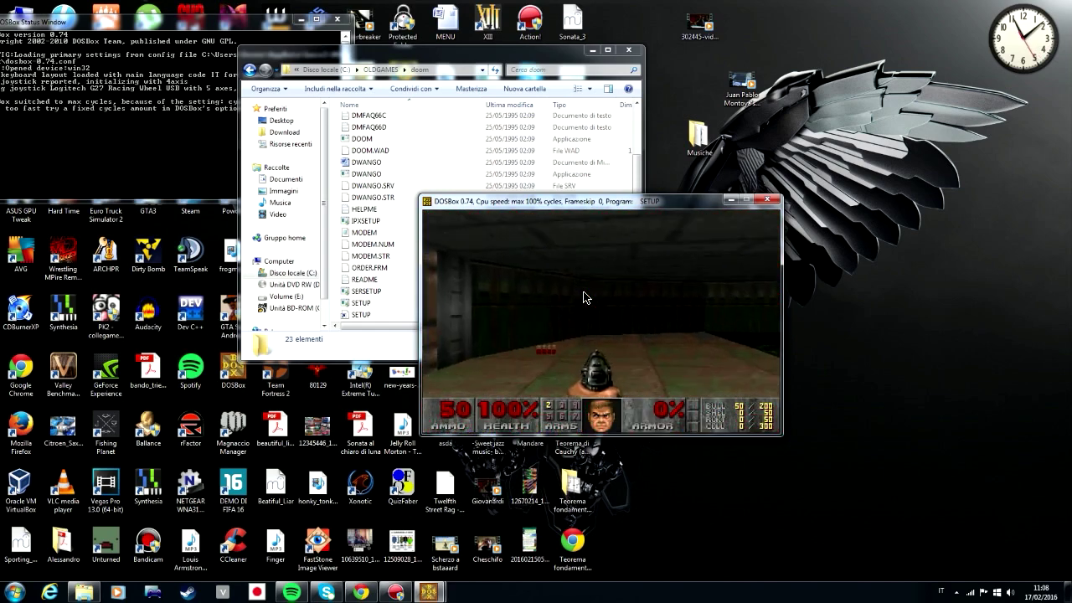
Step: Start a new Doom game at the "Hurt me plenty" skill level
key(Escape)
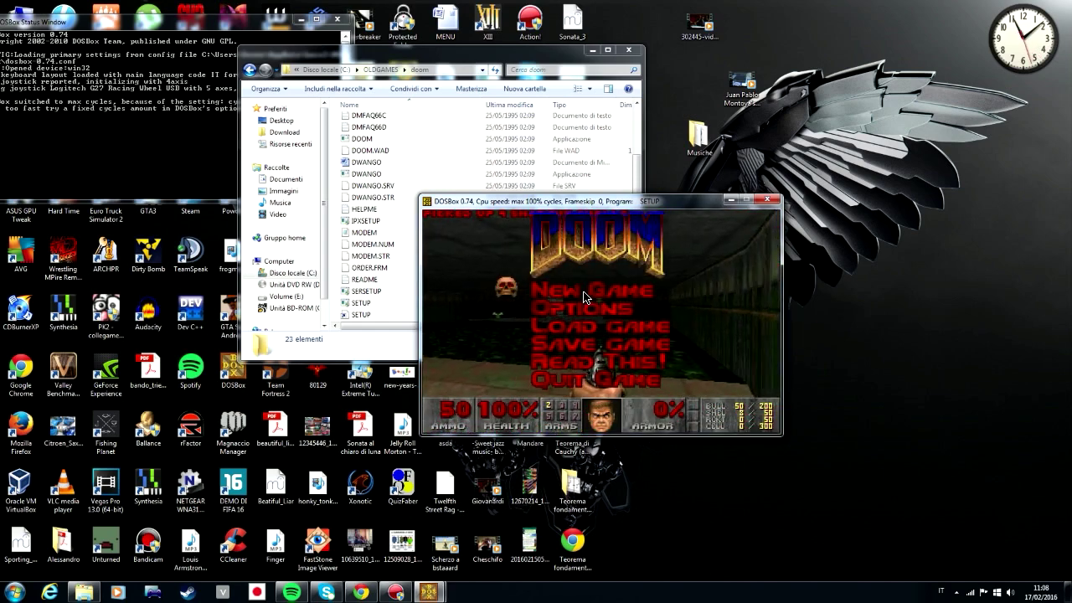
key(Return)
key(Return)
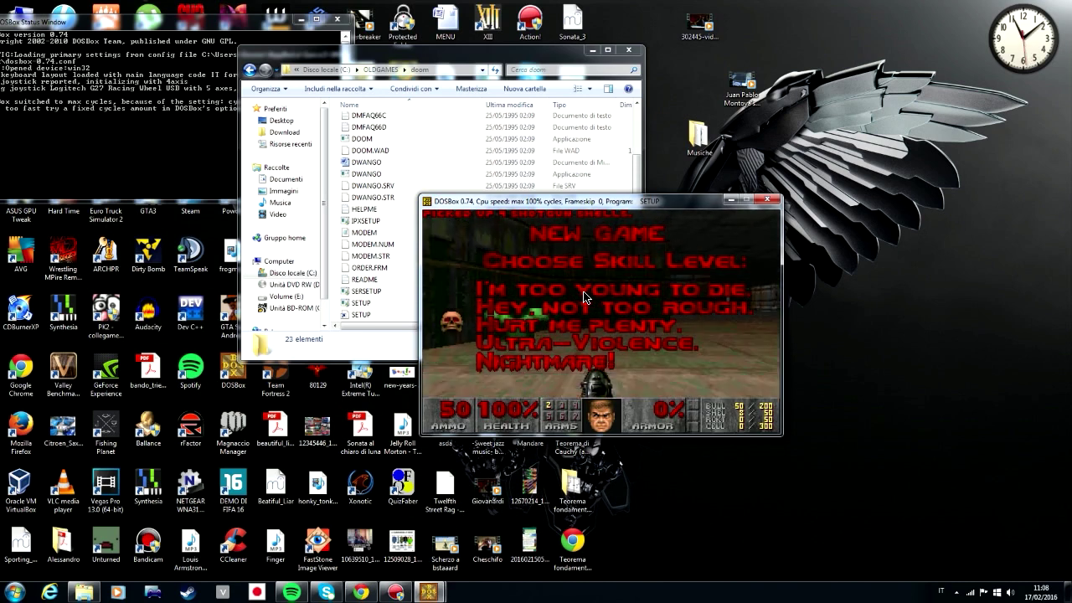
key(Return)
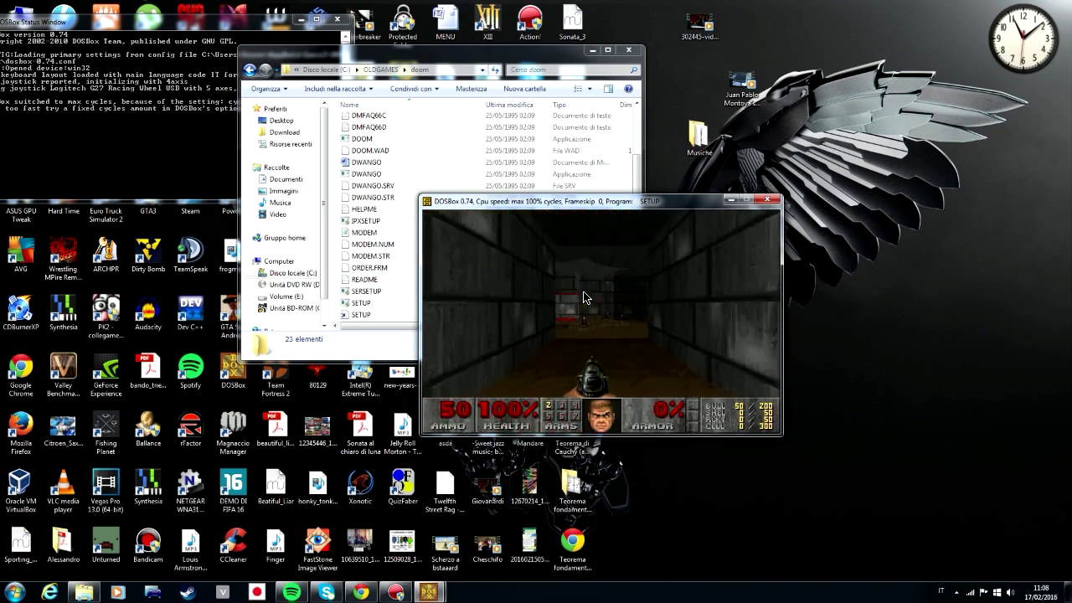
Step: Advance through the grey stone corridor and shoot the enemies in front of the glowing red wall
key(Up)
key(Right)
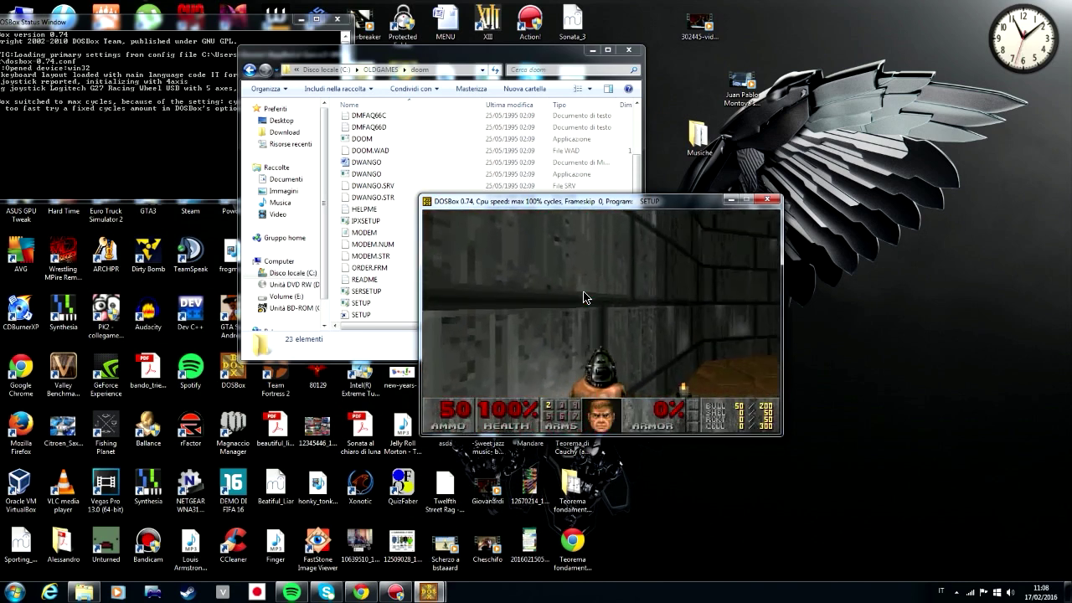
key(Right)
key(Left)
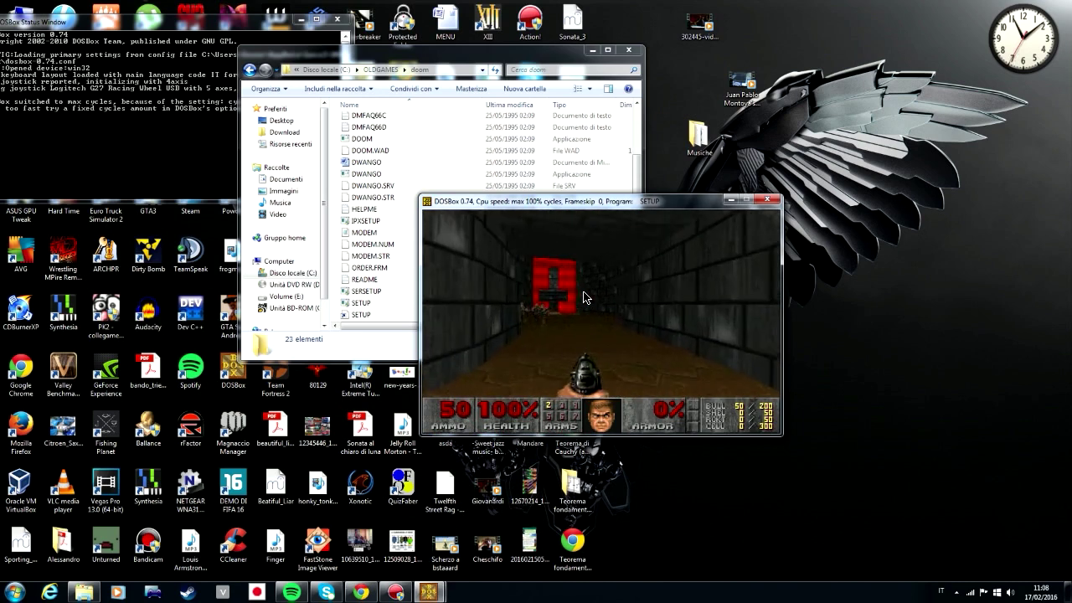
key(Up)
key(ctrl)
key(ctrl)
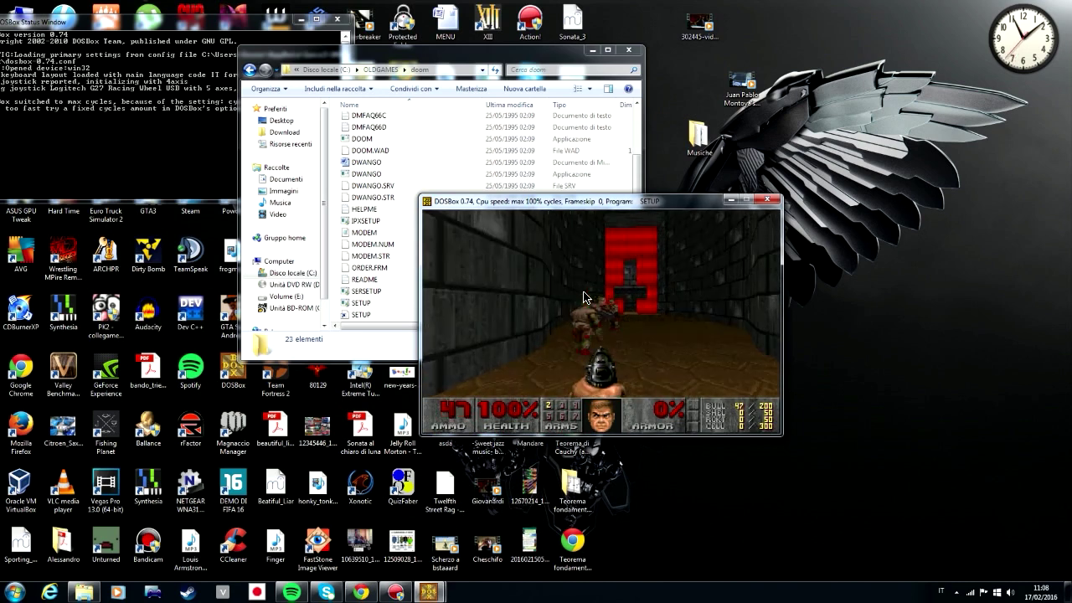
key(ctrl)
key(ctrl)
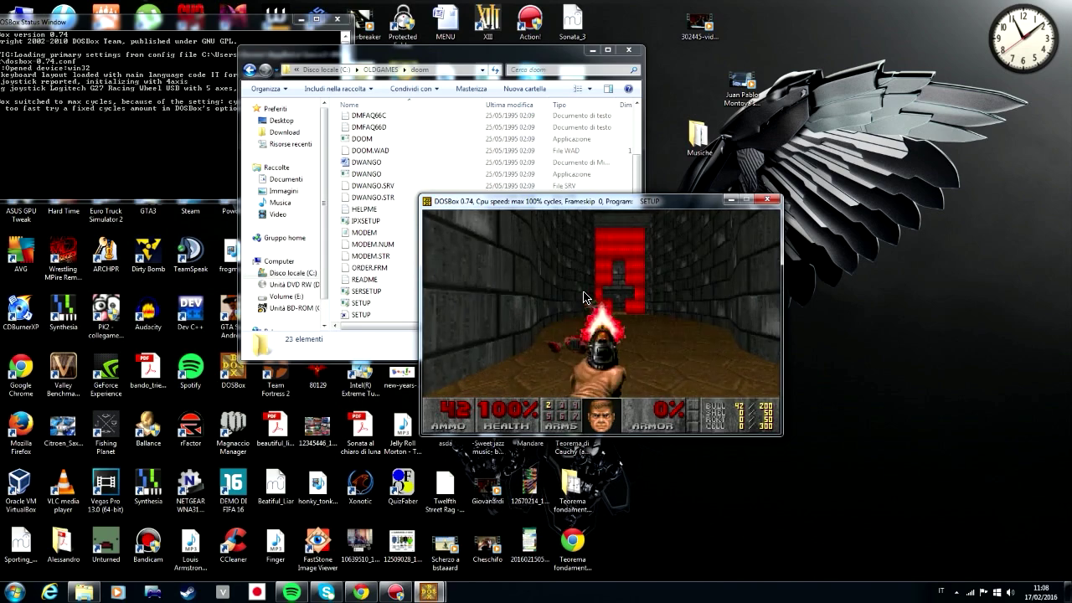
key(Up)
key(ctrl)
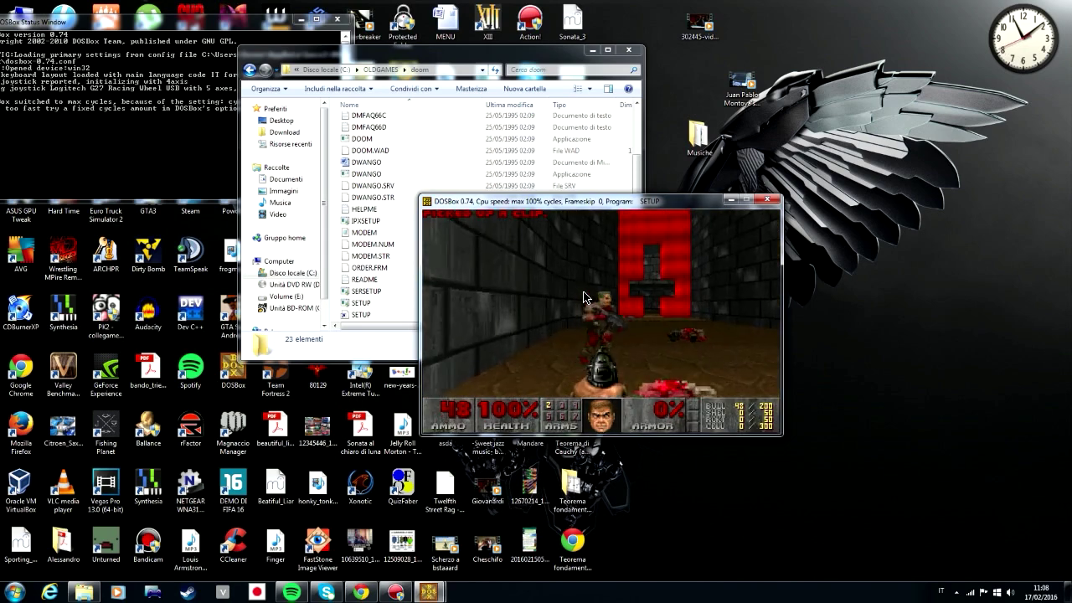
Step: Collect the dropped ammo clips and pass through the red opening into the large stone hall
key(Up)
key(Up)
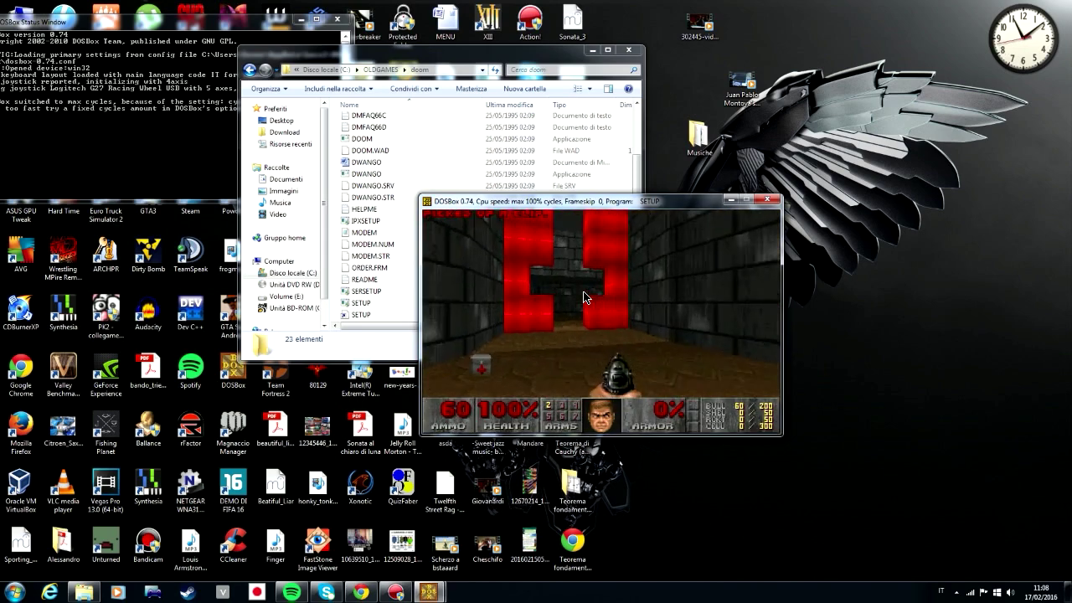
key(Left)
key(Right)
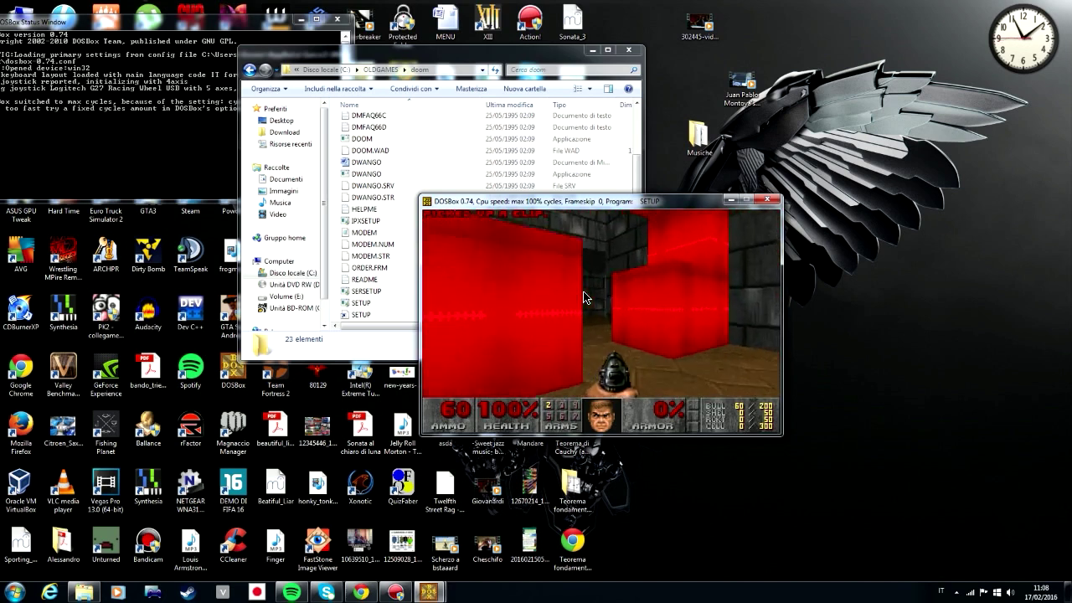
key(Up)
key(Up)
key(Right)
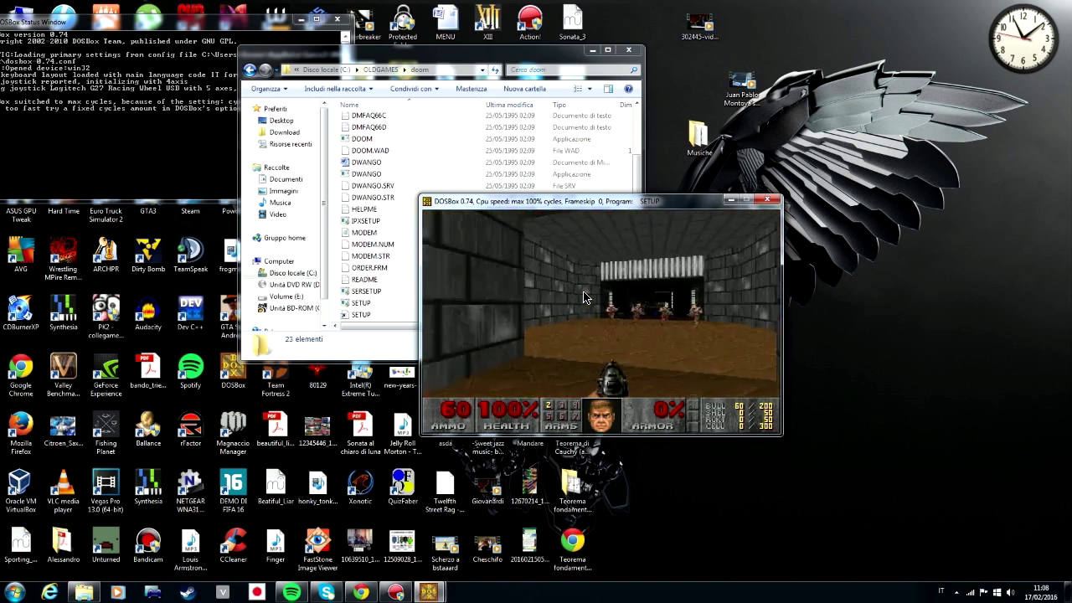
Step: Shoot the group of soldiers standing at the far opening of the stone hall and move up to their bodies
key(Right)
key(ctrl)
key(ctrl)
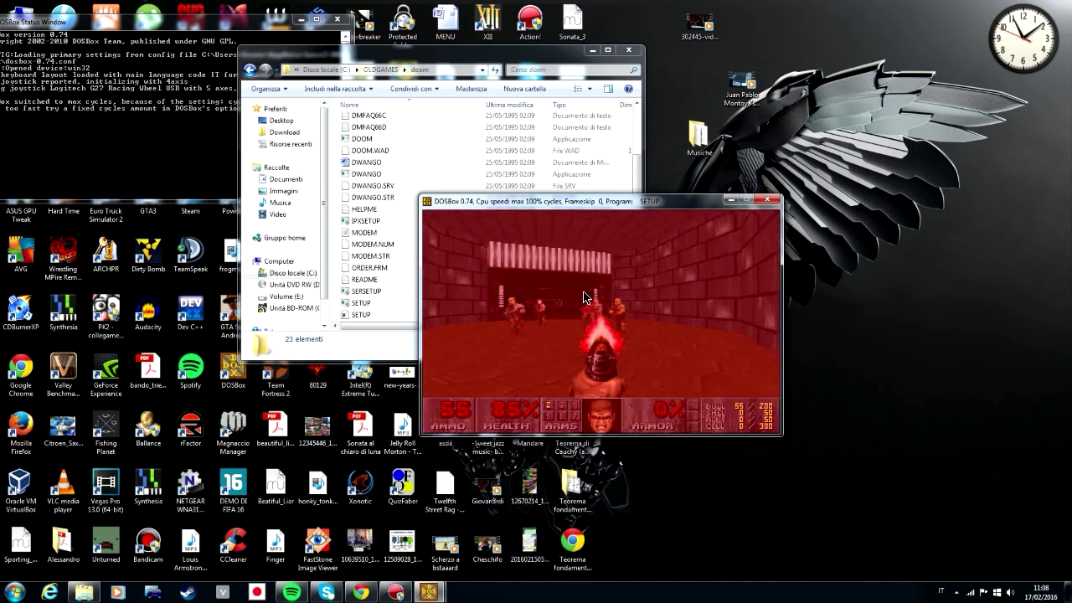
key(Right)
key(ctrl)
key(Left)
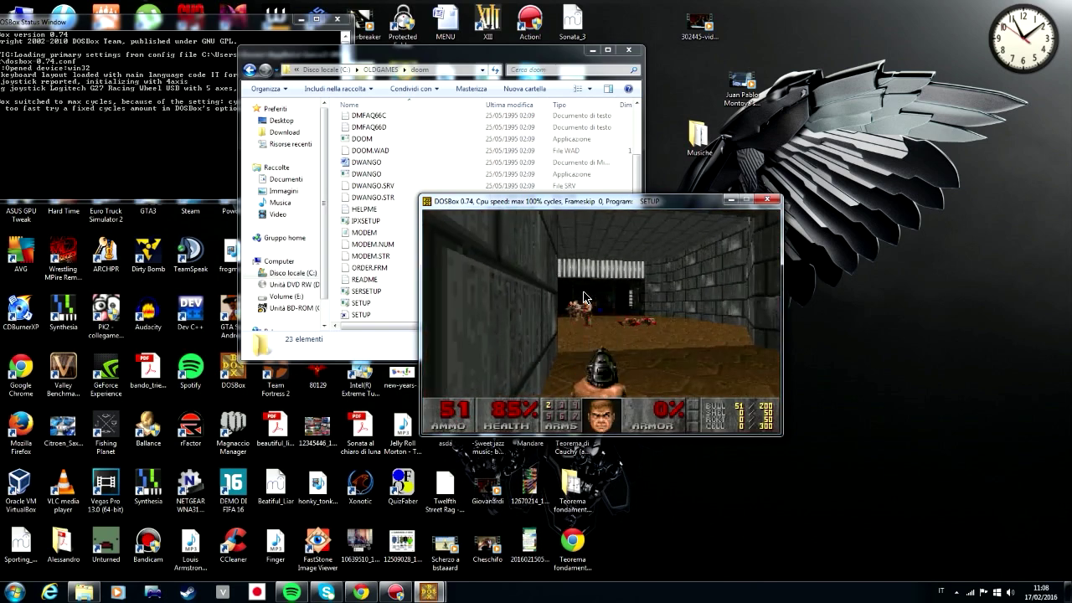
key(ctrl)
key(Left)
key(Up)
key(Left)
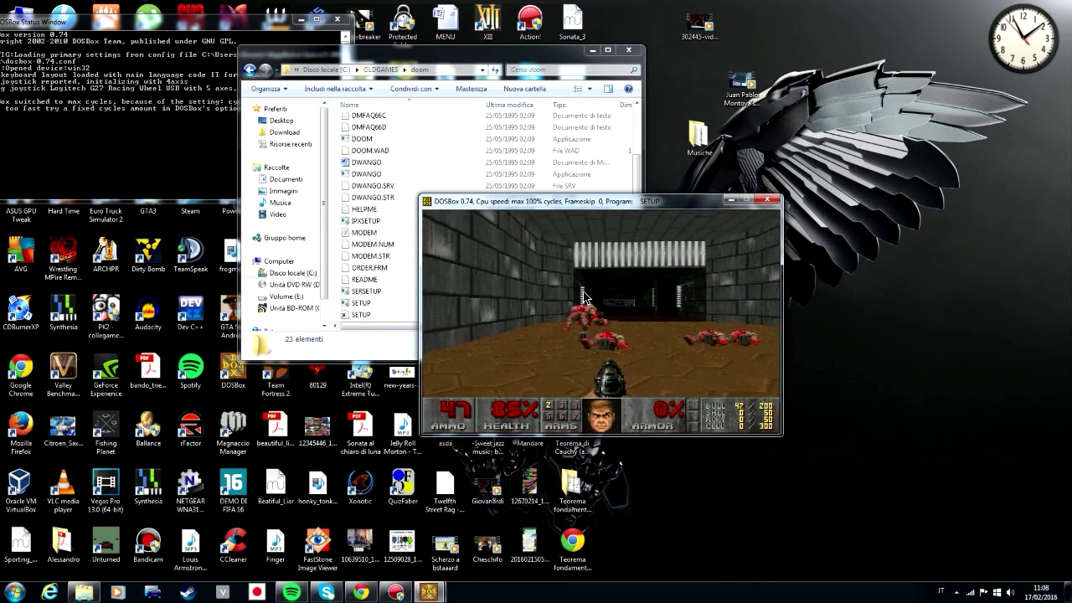
Step: Pick up the ammo, the medikit and the blue keycard in the dark room beyond the hall
key(Up)
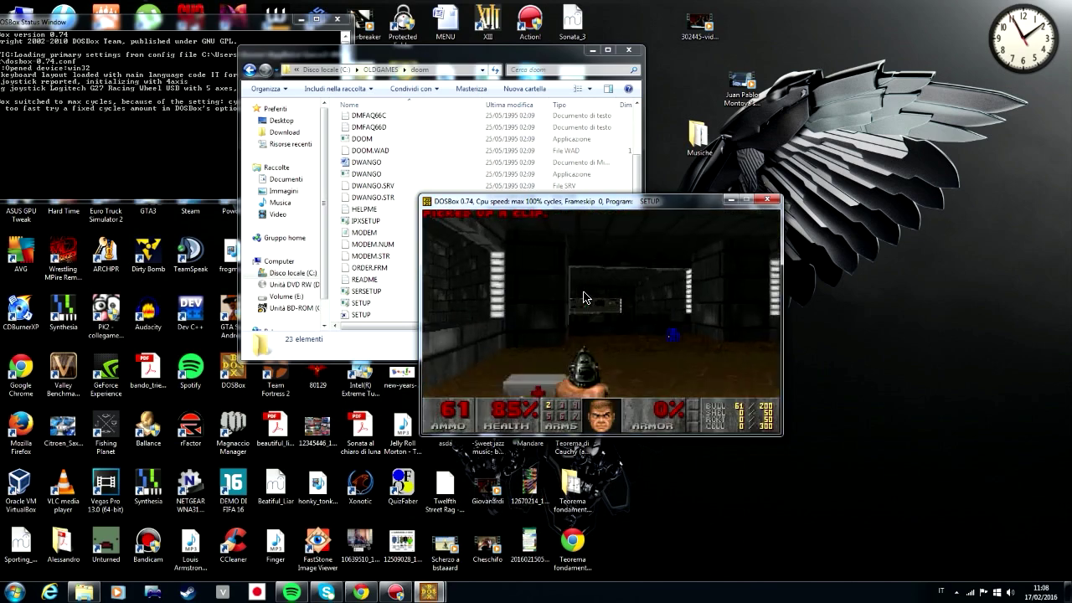
key(Up)
key(Right)
key(Up)
key(Left)
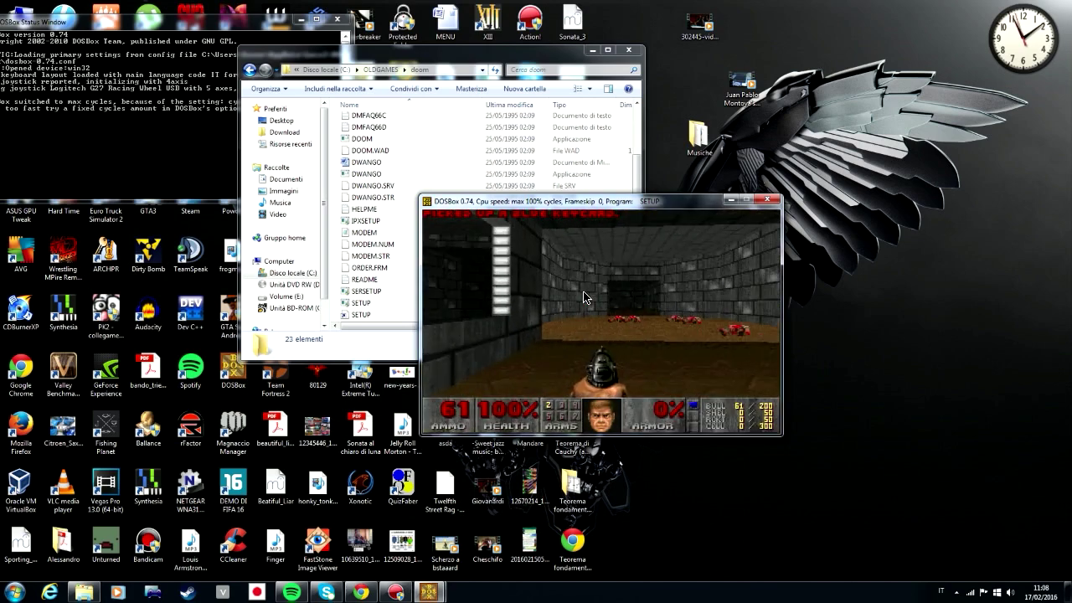
Step: Turn around in the keycard room and walk to the entrance of the dark stone corridor
key(Left)
key(Left)
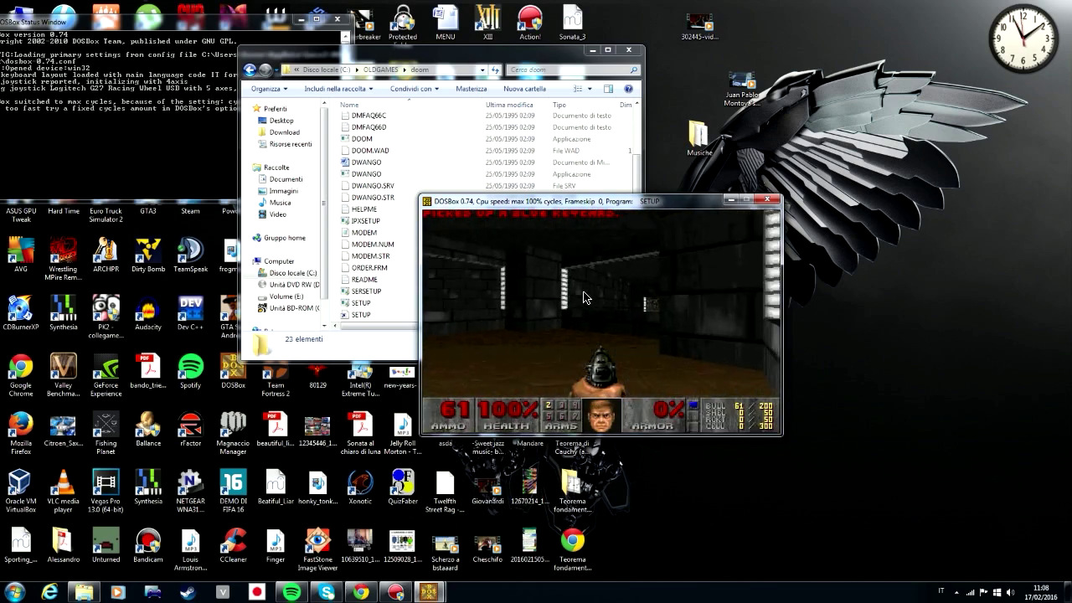
key(Left)
key(Up)
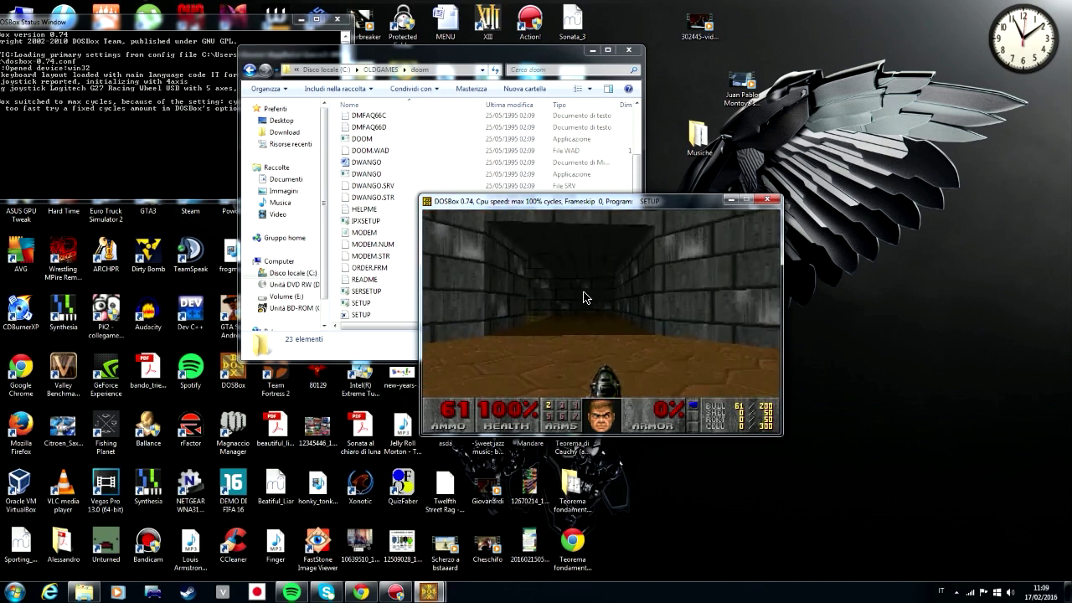
Step: Quit Doom to the DOS prompt and exit DOSBox
key(Escape)
key(Down)
key(Down)
key(Down)
key(Down)
key(Down)
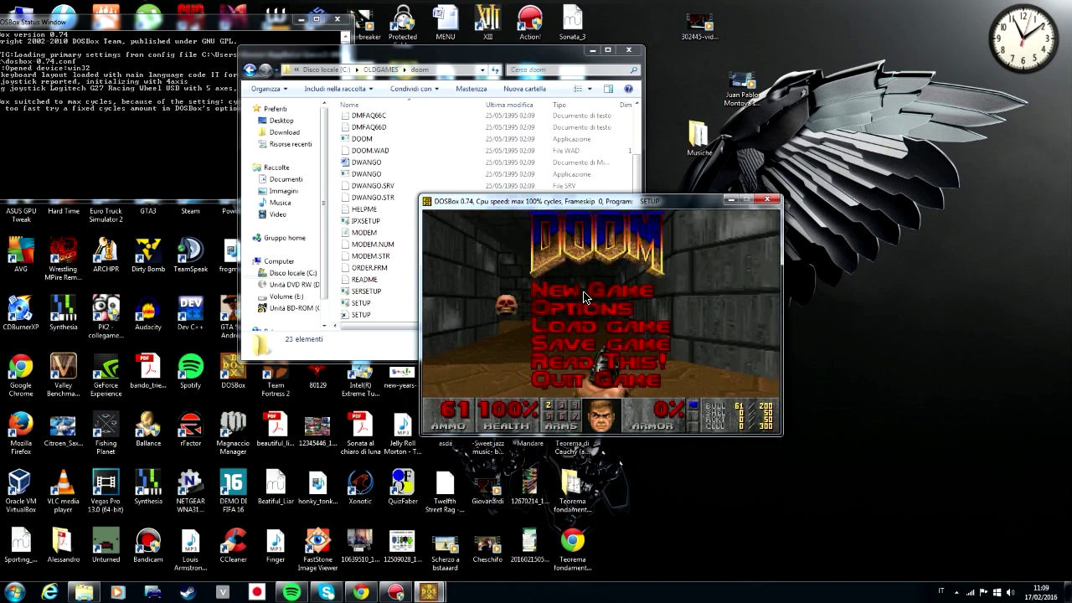
key(Return)
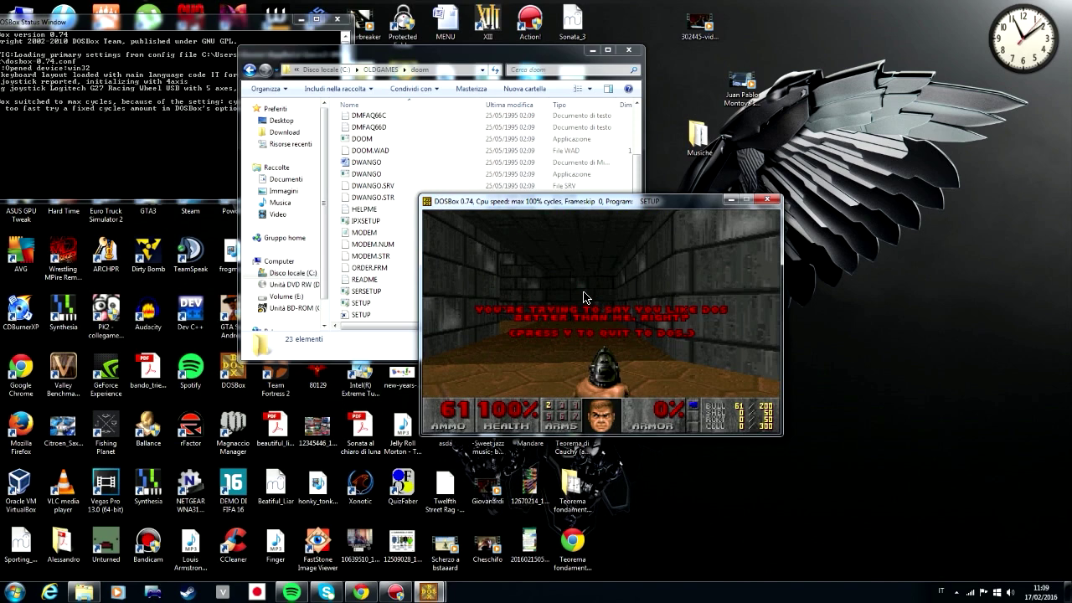
key(y)
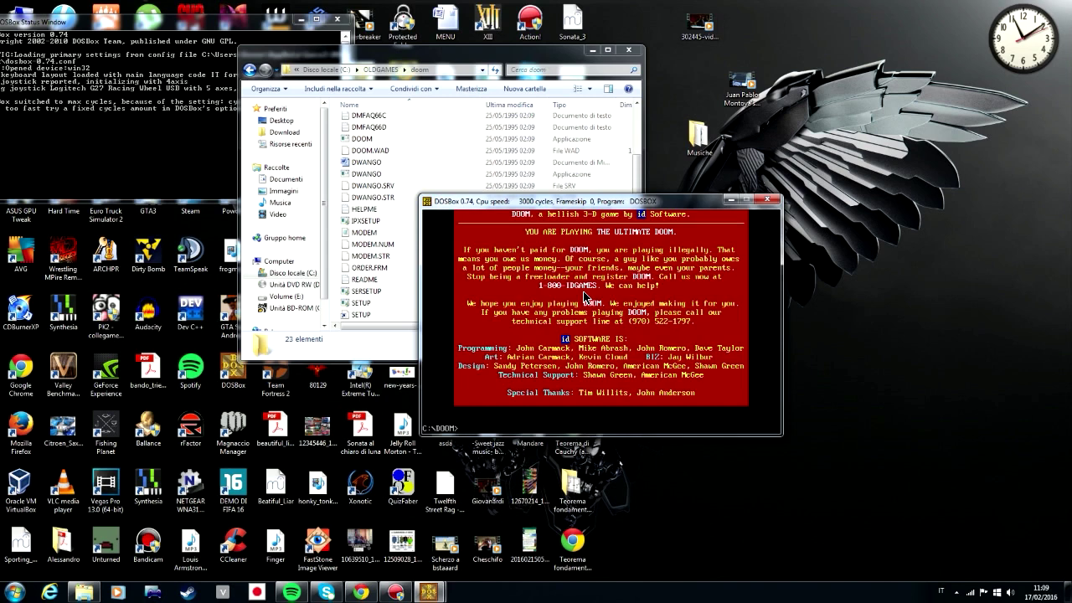
text(exit)
key(Return)
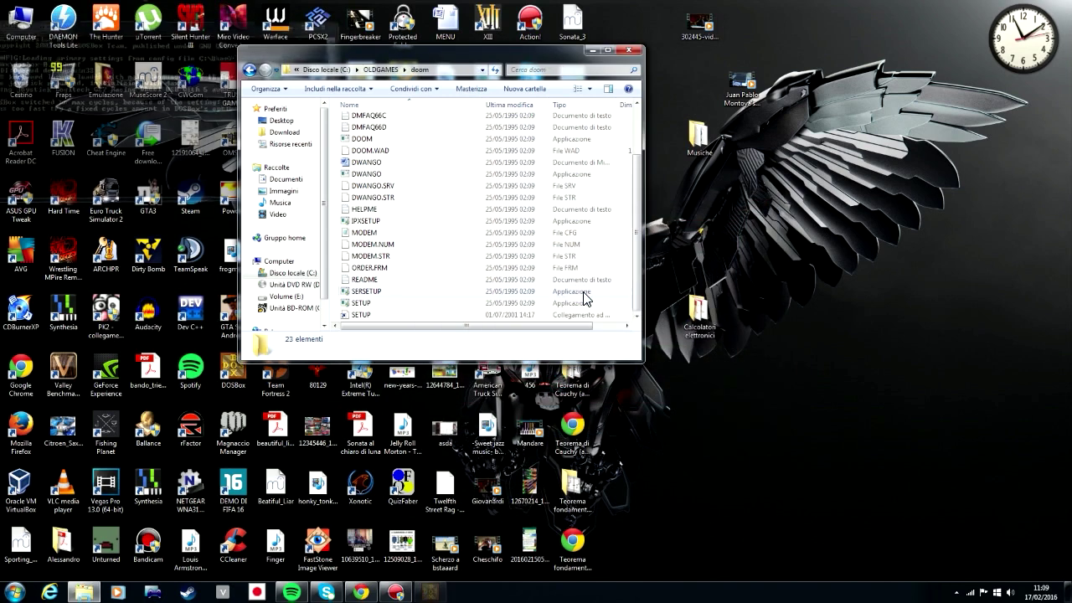
Step: Go back from the doom folder to OLDGAMES and move the folder window toward the middle of the desktop
scroll(551, 255, up, 2)
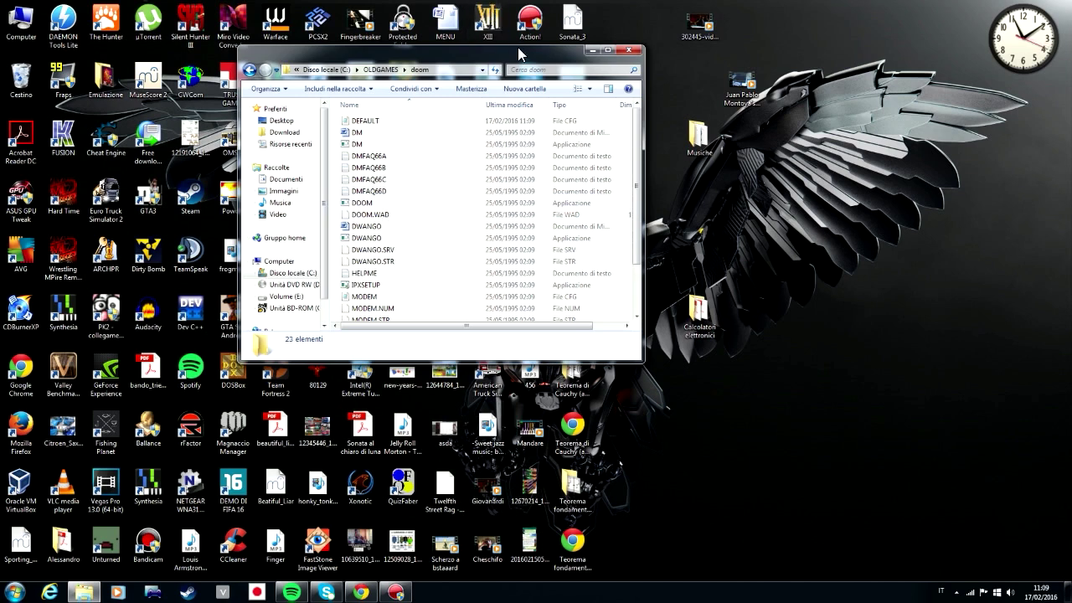
click(249, 70)
drag(417, 51, 524, 144)
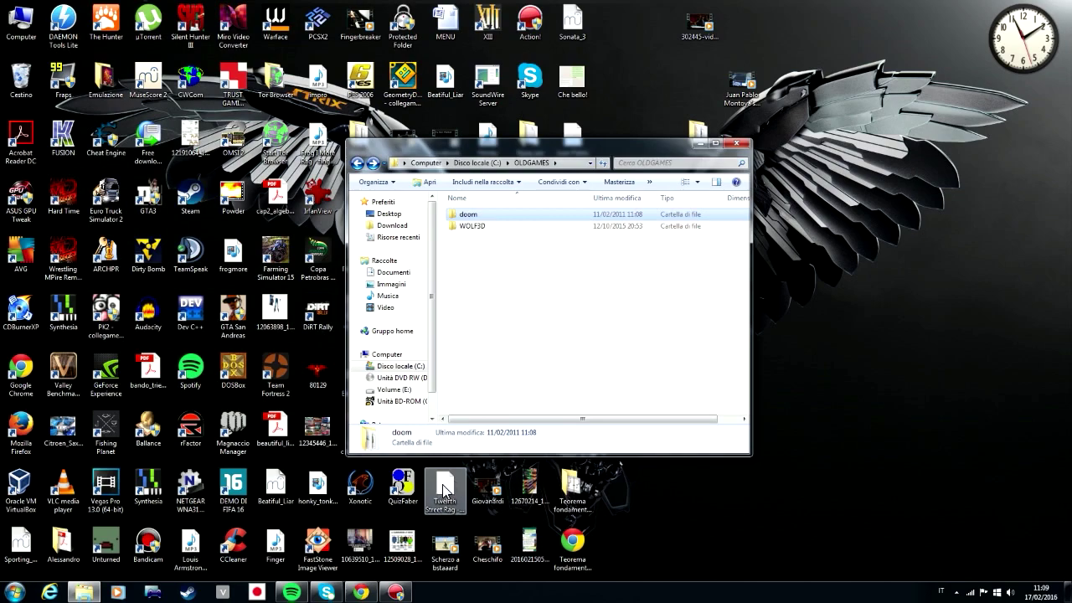
Step: Show the DOSBox website in Chrome and minimize the browser to return to the OLDGAMES folder
click(360, 592)
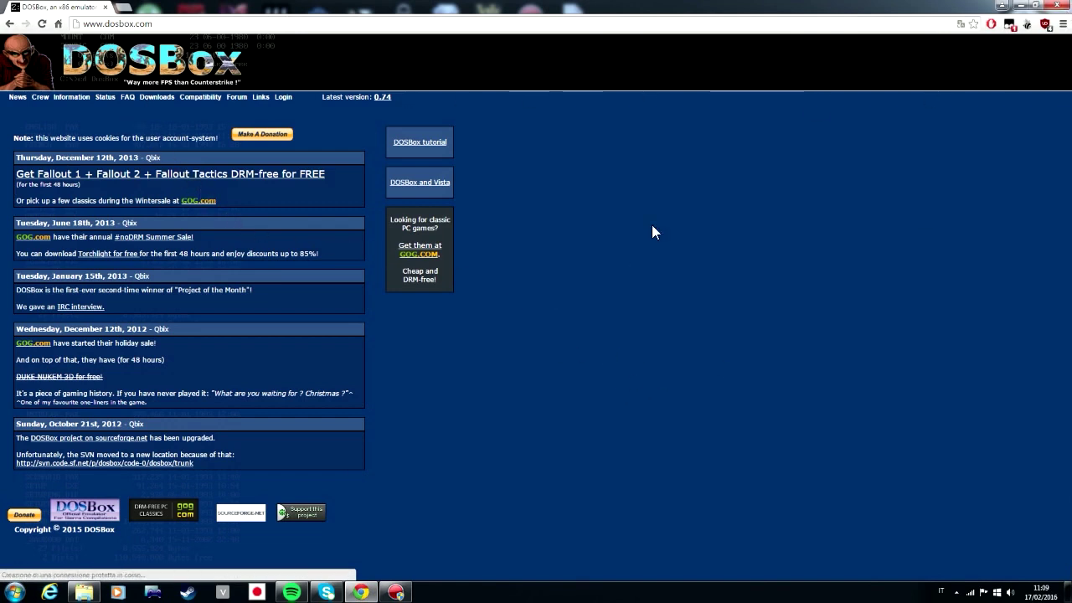
click(1020, 5)
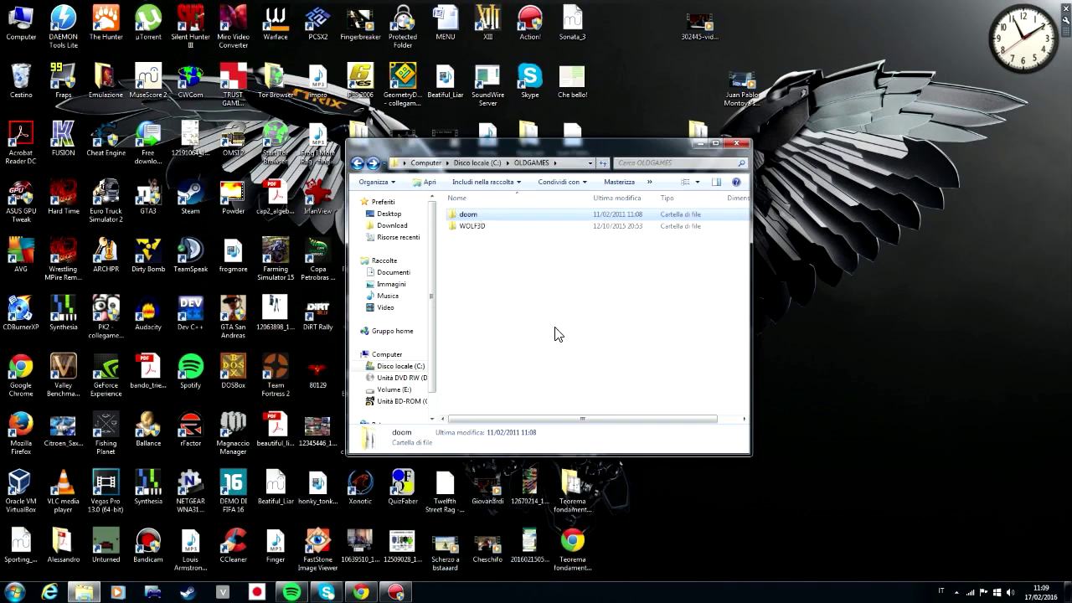